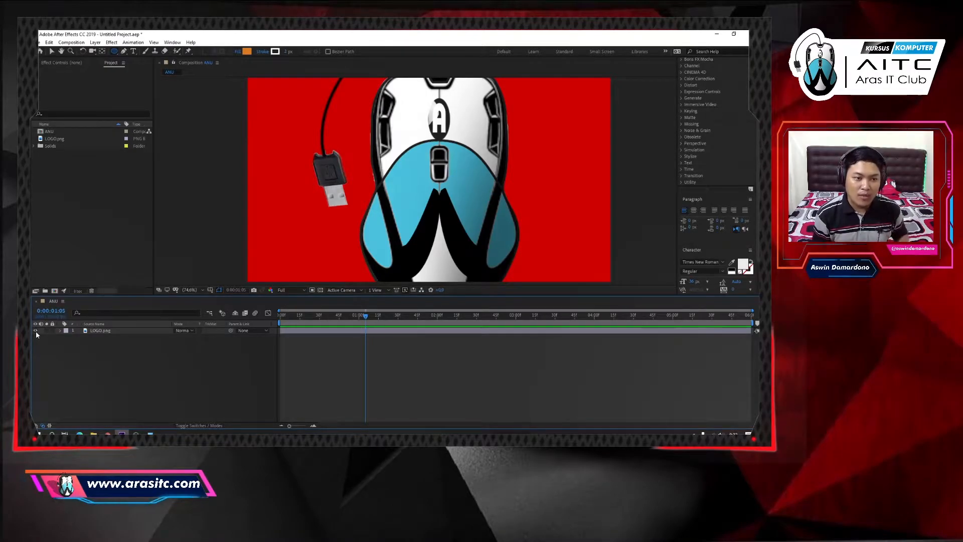
Hide the LOGO.png layer and create a bright orange solid layer the size of the composition
click(36, 330)
right_click(100, 373)
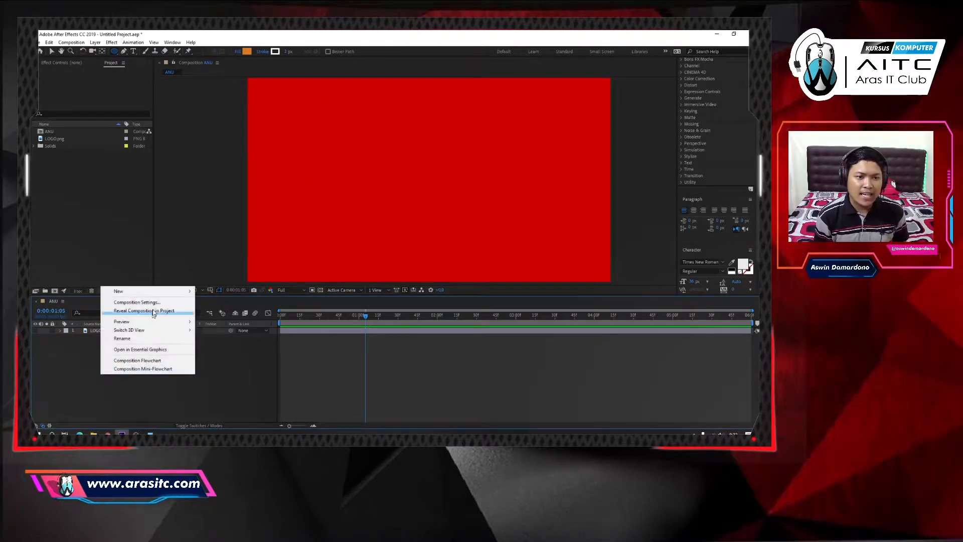
mouse_move(160, 296)
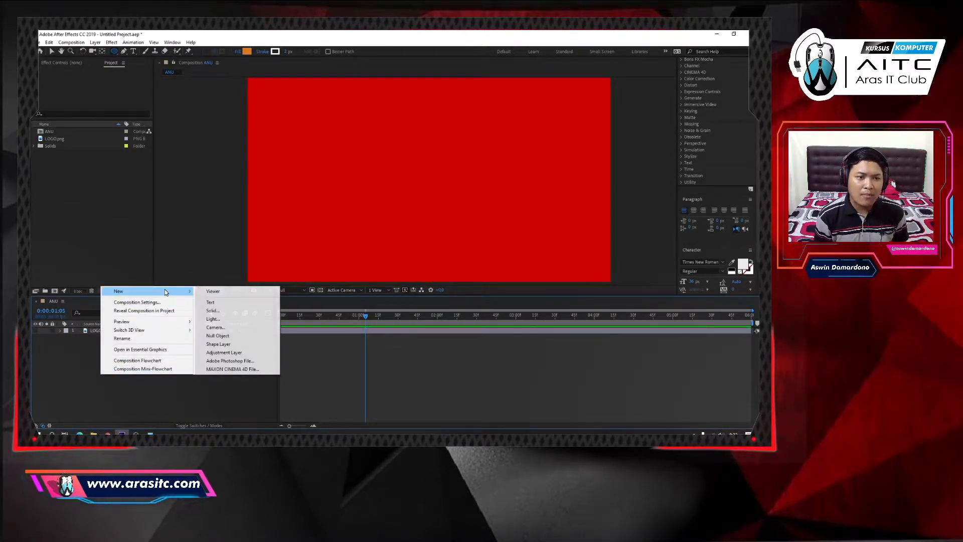
click(215, 312)
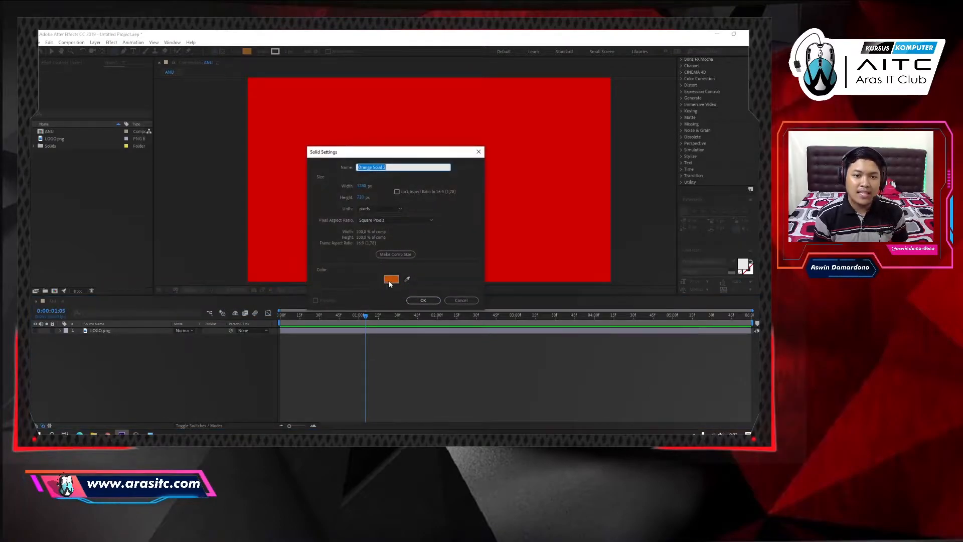
click(391, 279)
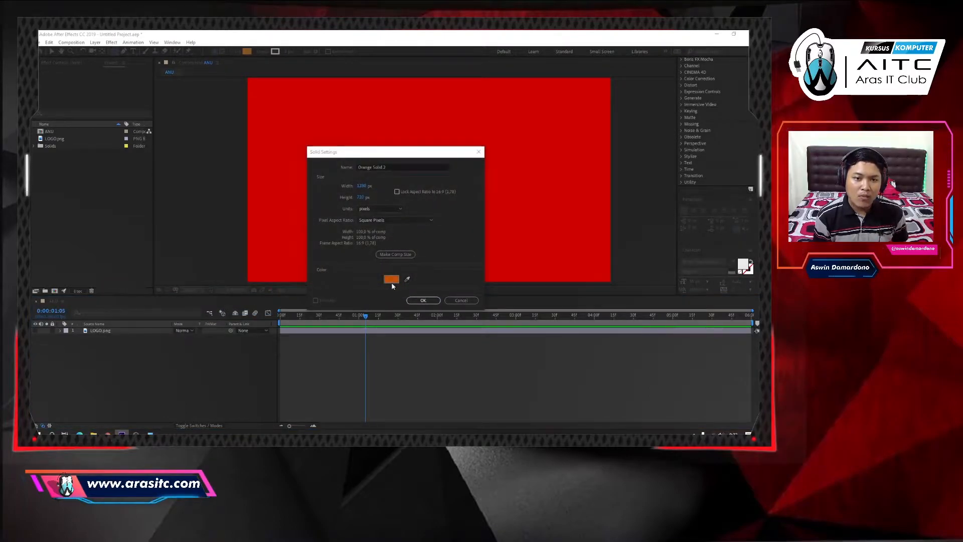
click(388, 196)
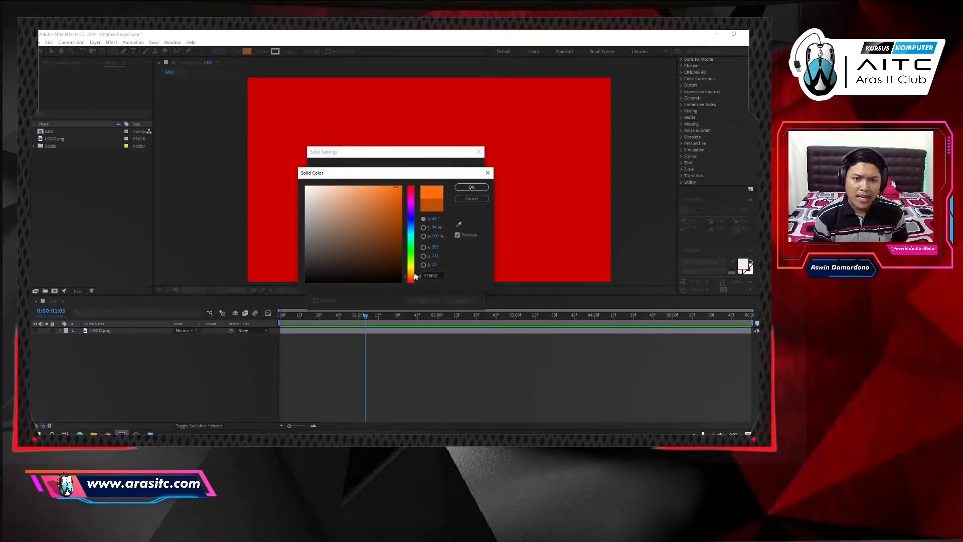
click(414, 270)
drag(415, 270, 414, 276)
click(471, 187)
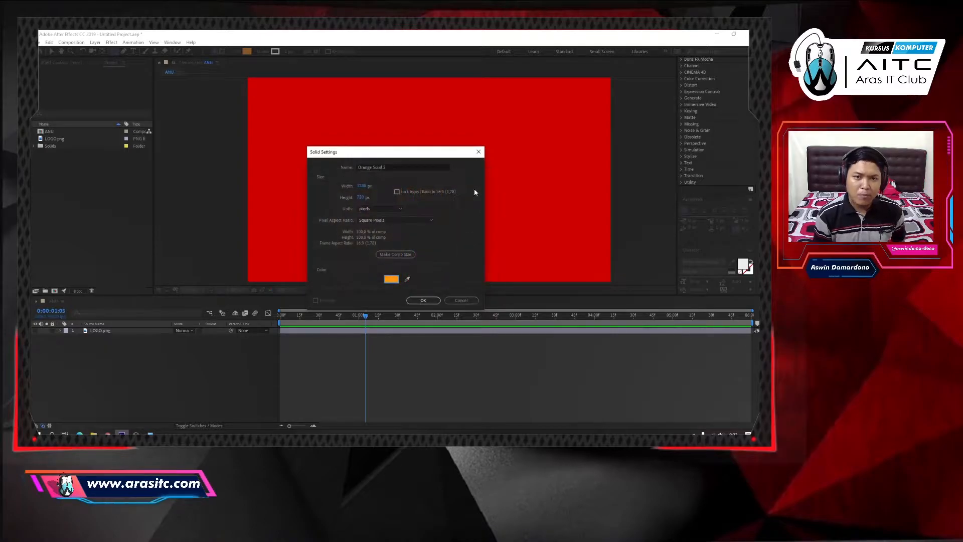
click(423, 300)
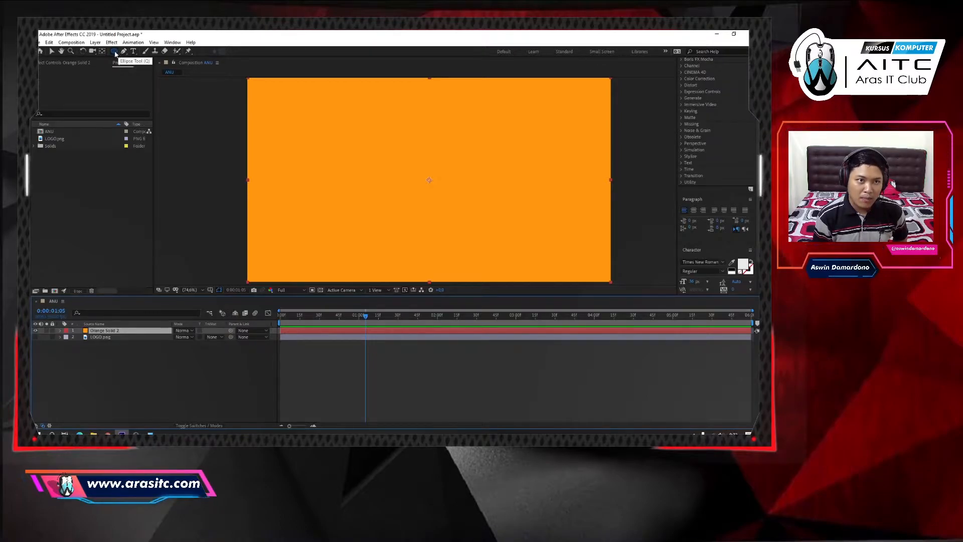
Draw a wide, flat elliptical mask on the orange solid across the lower part of the frame with the Ellipse Tool
click(115, 53)
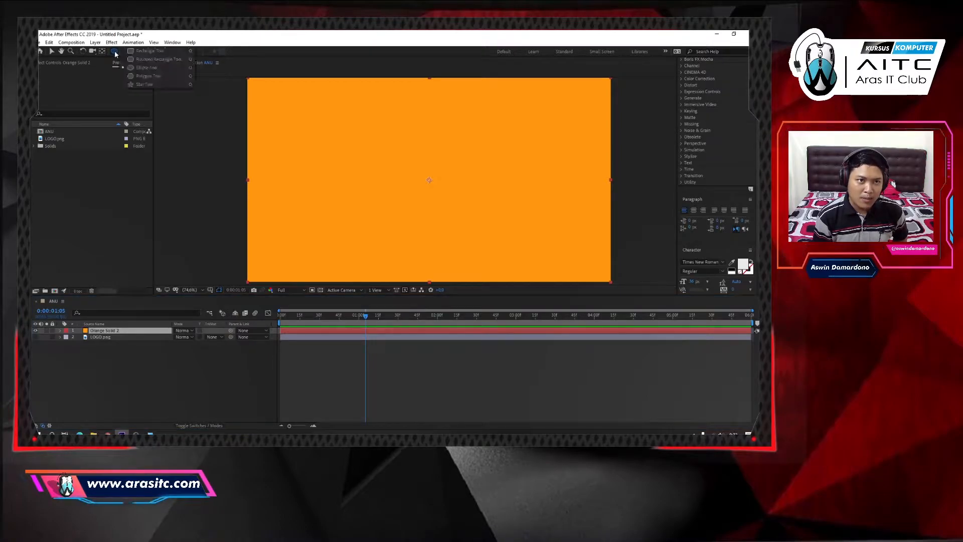
click(147, 67)
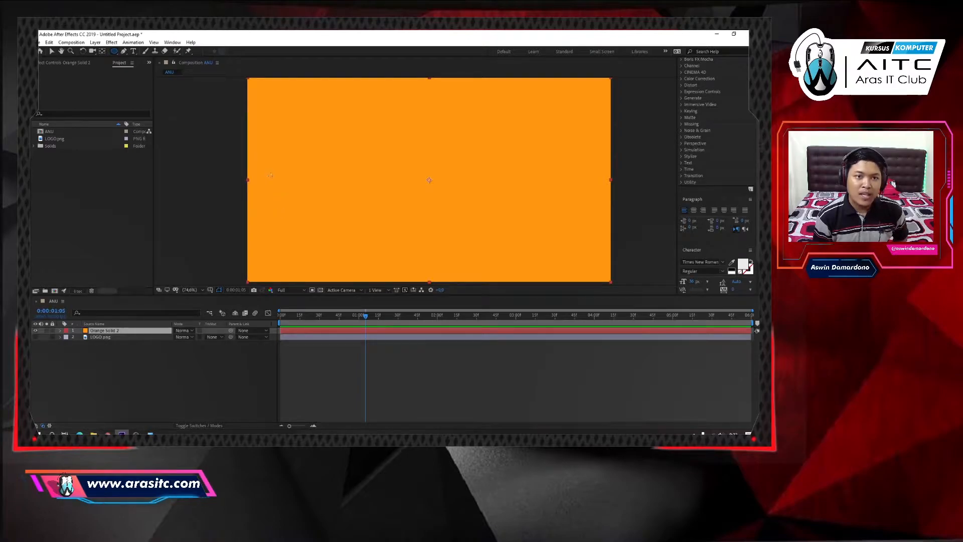
drag(249, 210, 606, 270)
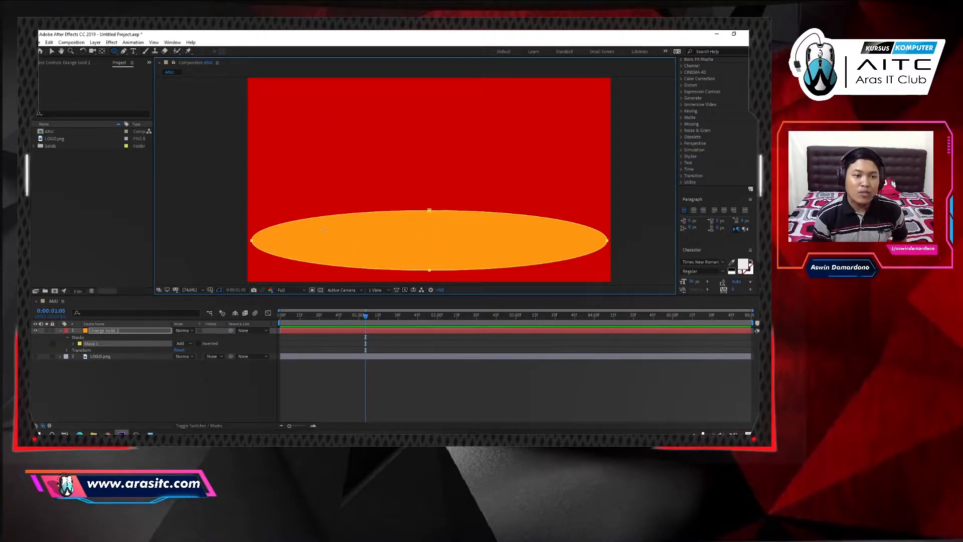
Set the Mask Feather of the orange solid's elliptical mask to 177 pixels
click(67, 337)
click(67, 337)
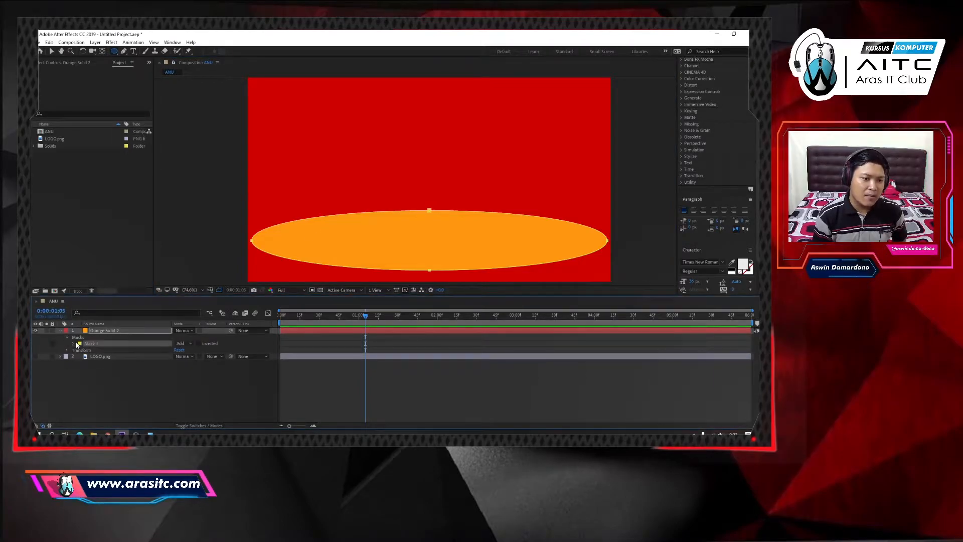
click(74, 344)
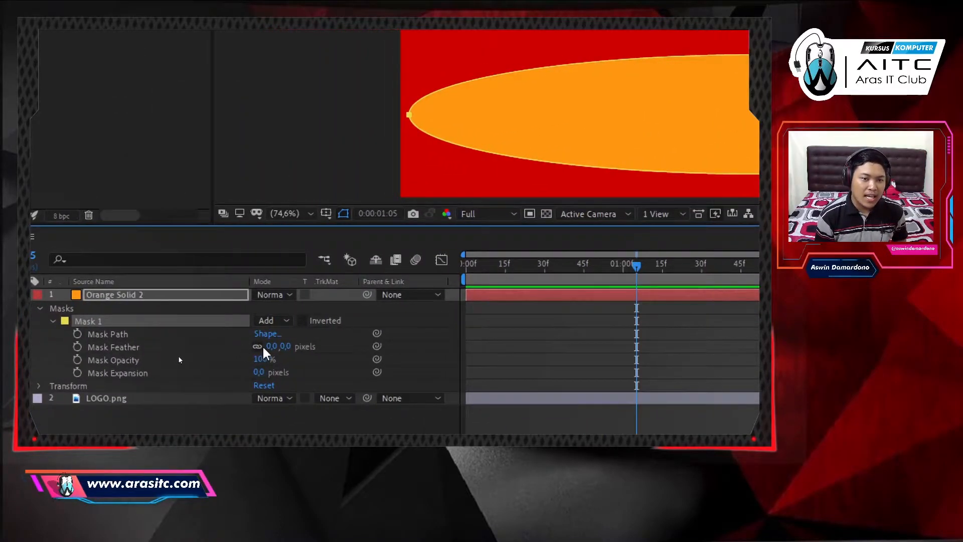
drag(283, 347, 371, 349)
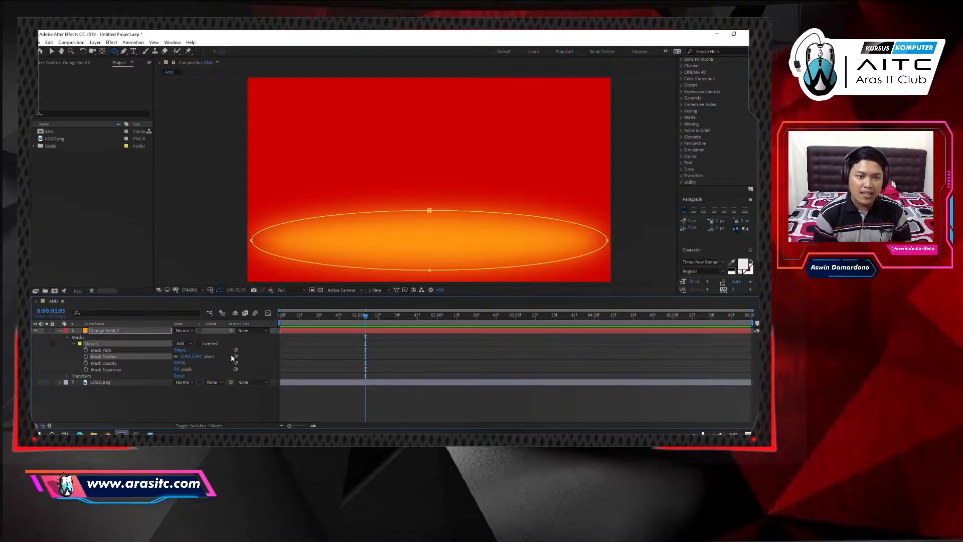
click(187, 399)
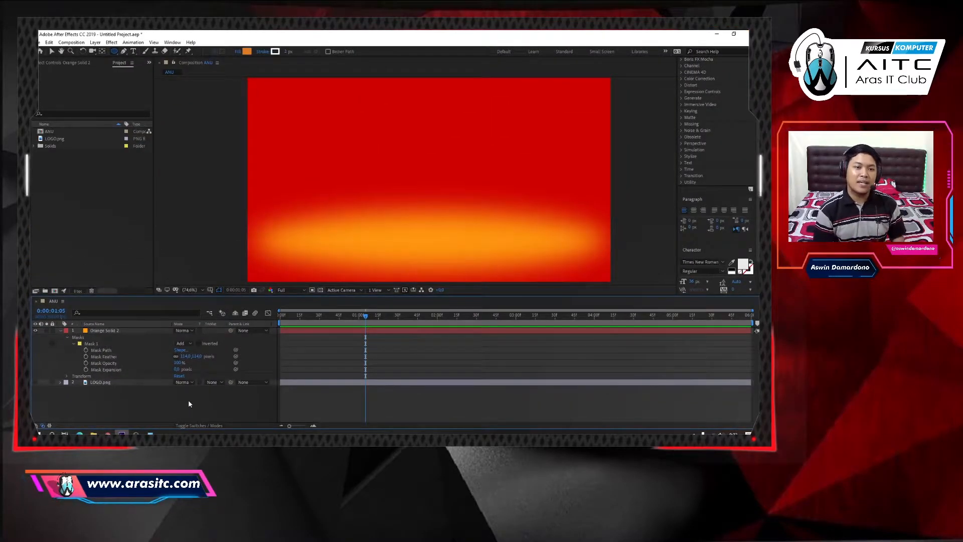
click(102, 344)
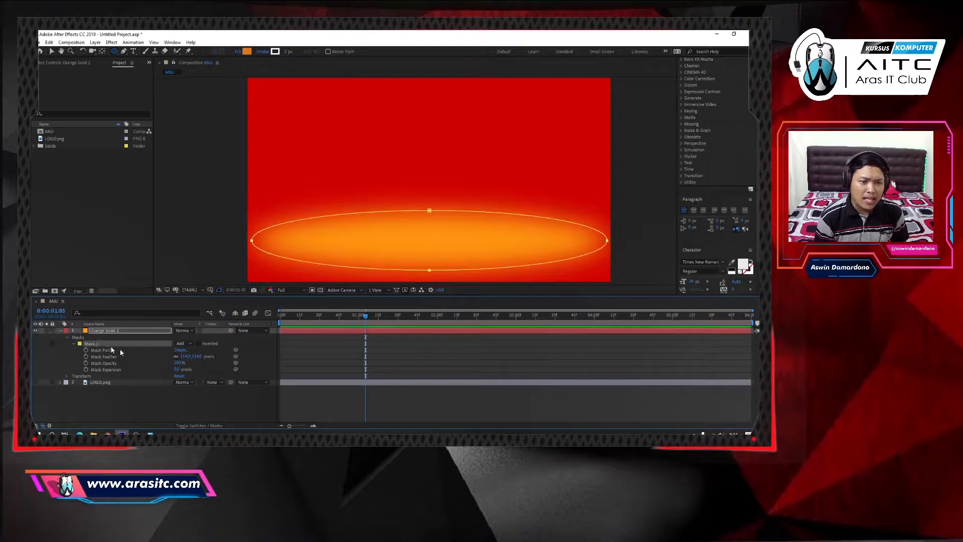
mouse_move(195, 357)
mouse_down()
mouse_move(225, 358)
mouse_move(208, 355)
mouse_up()
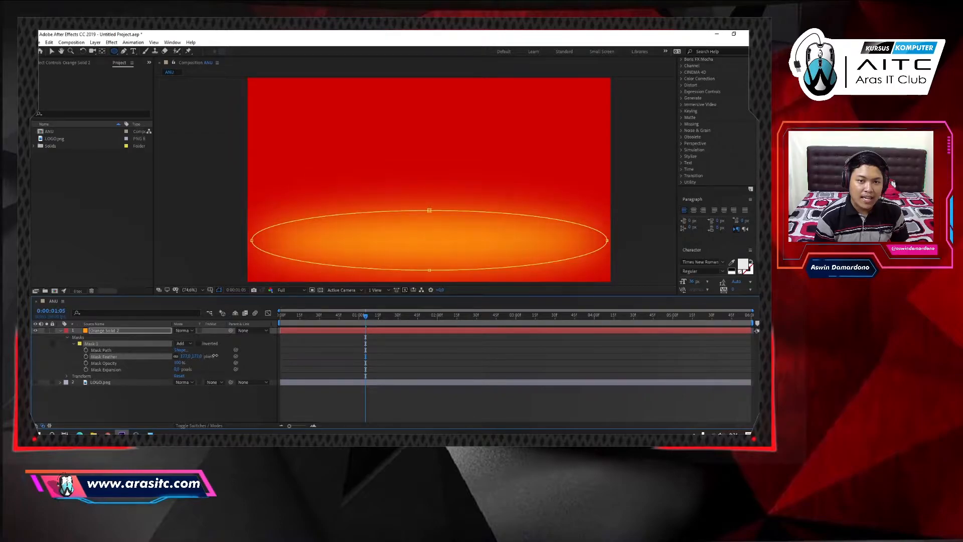
click(195, 403)
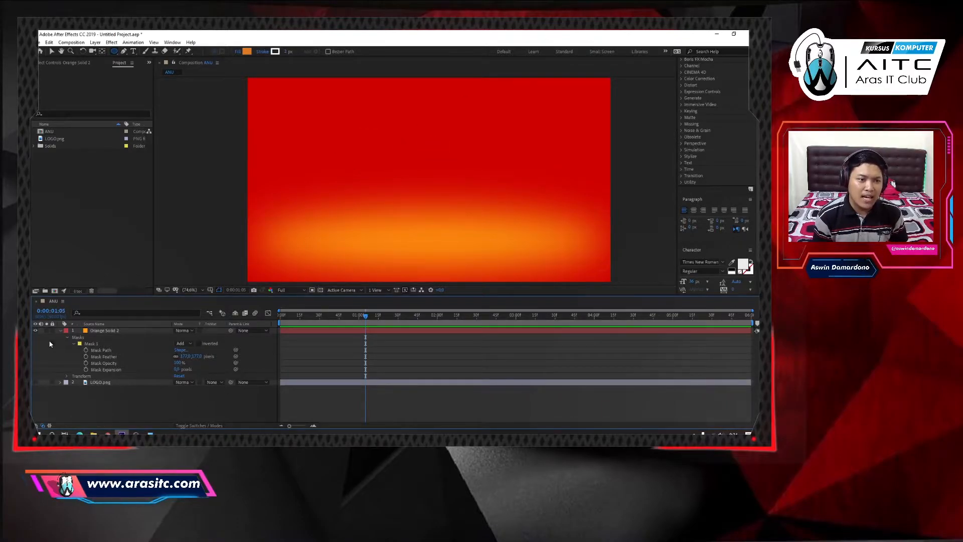
Show the LOGO.png layer again and place the orange solid layer beneath it
click(36, 382)
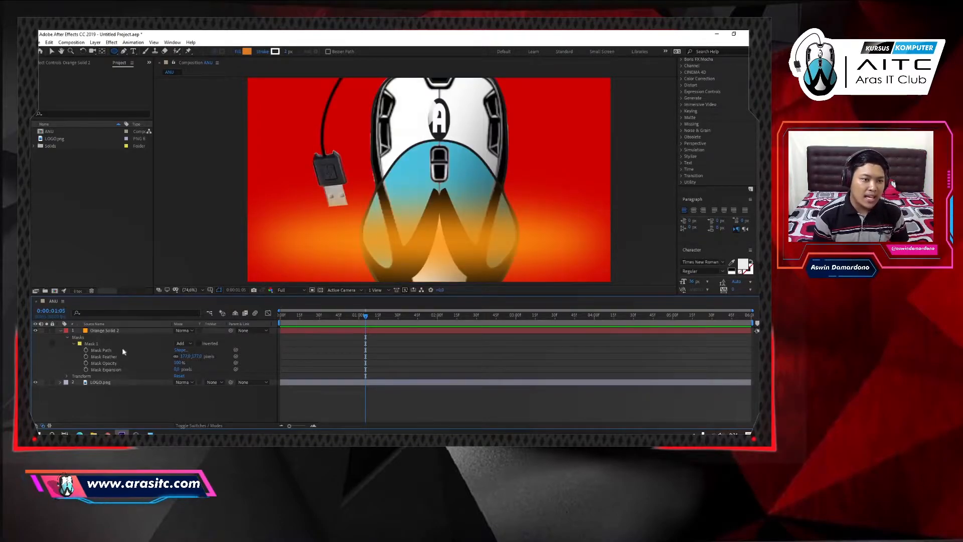
click(60, 331)
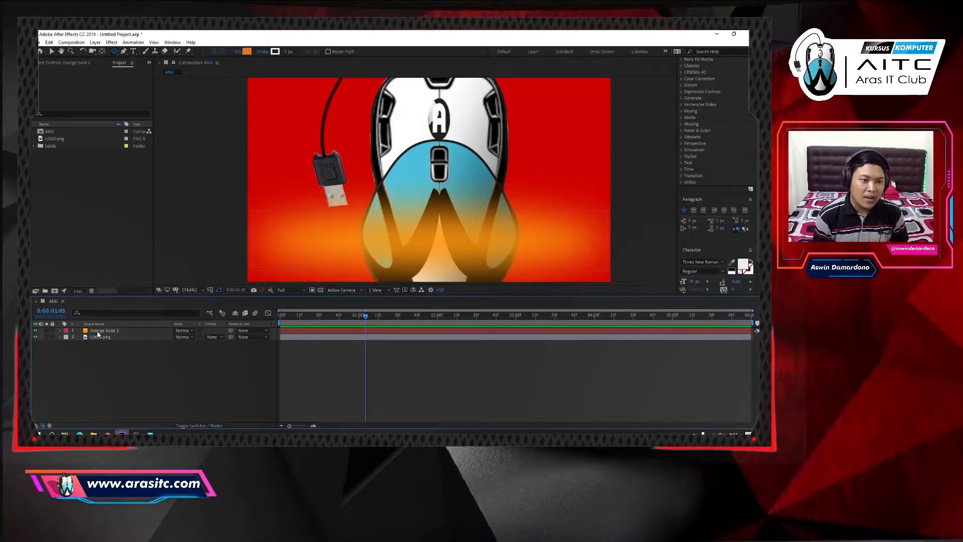
drag(99, 335, 99, 355)
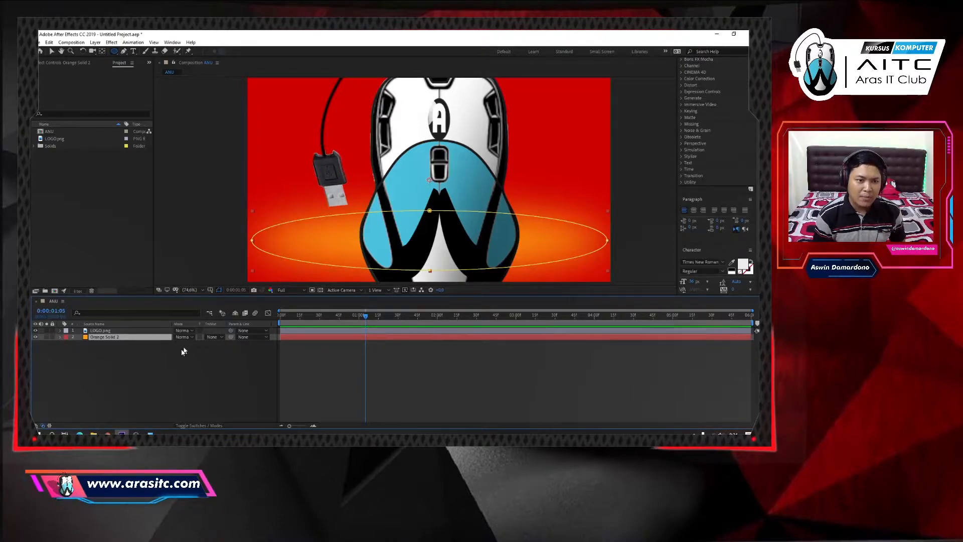
click(173, 365)
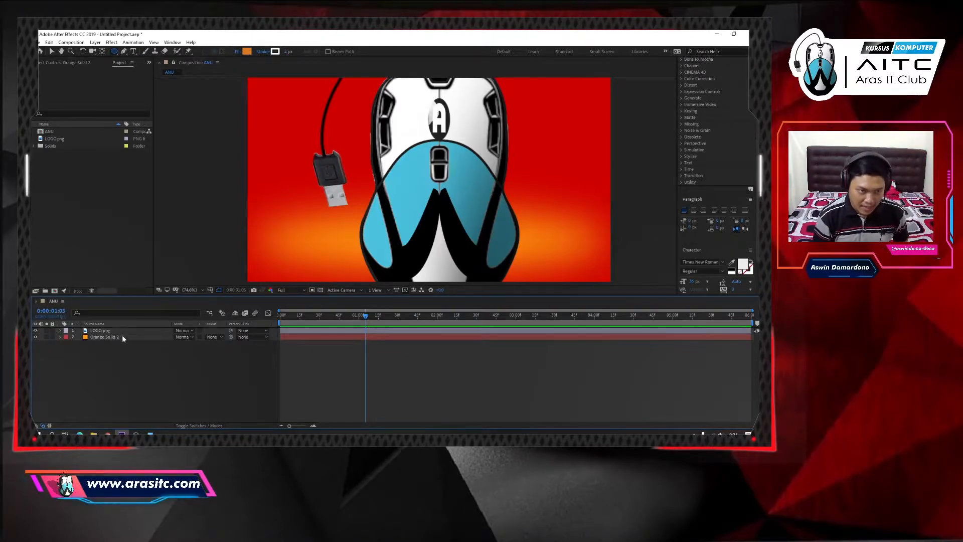
Set the LOGO.png layer's Scale to 298% at 0:00:00:00 and enable keyframing for it
click(103, 332)
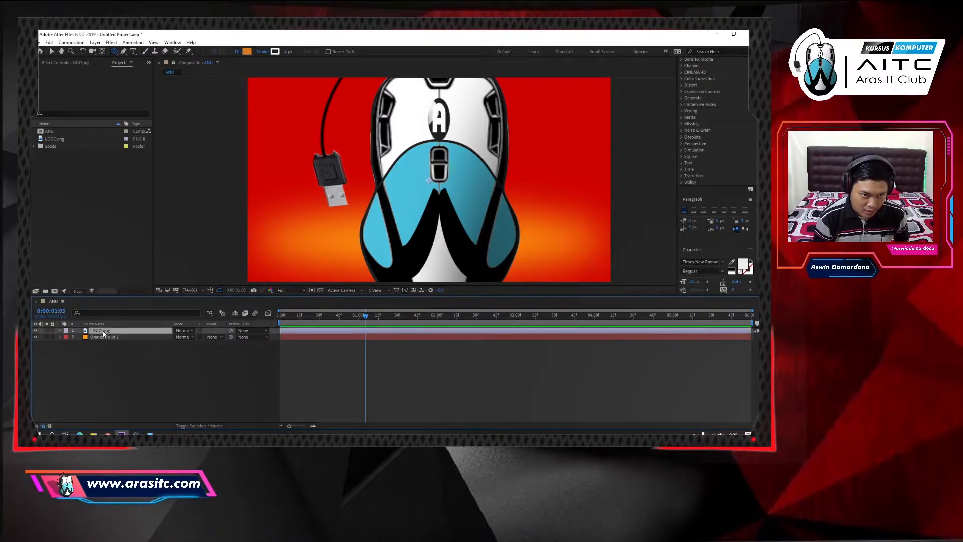
click(60, 331)
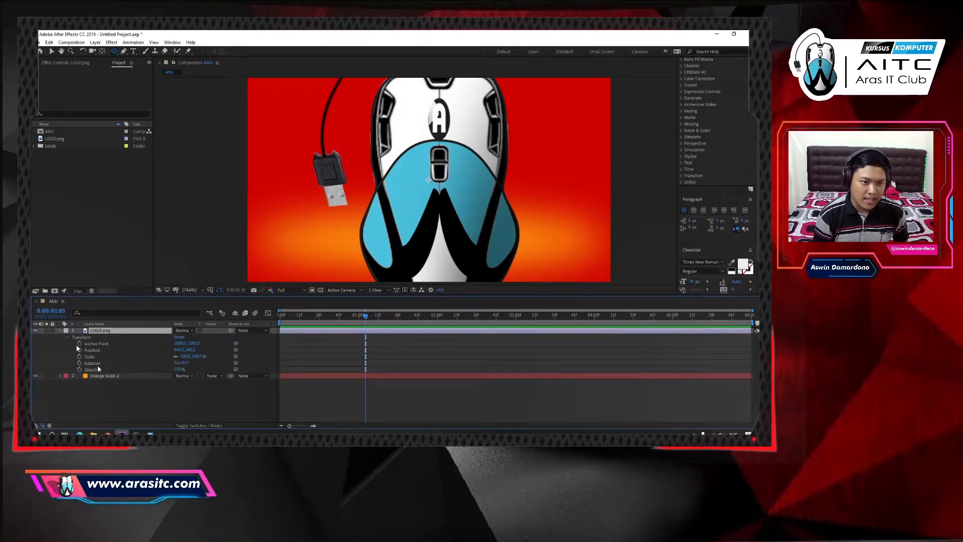
drag(363, 314, 296, 325)
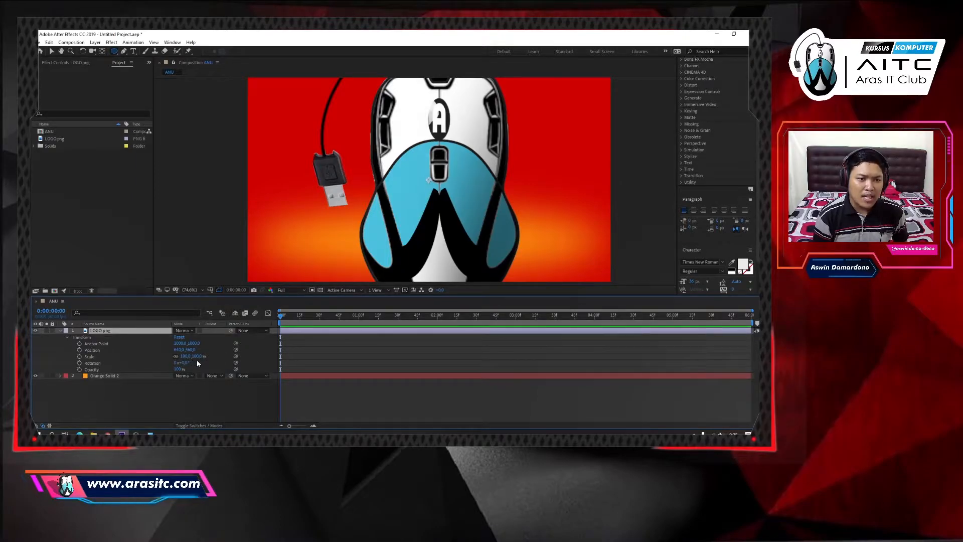
drag(193, 356, 274, 357)
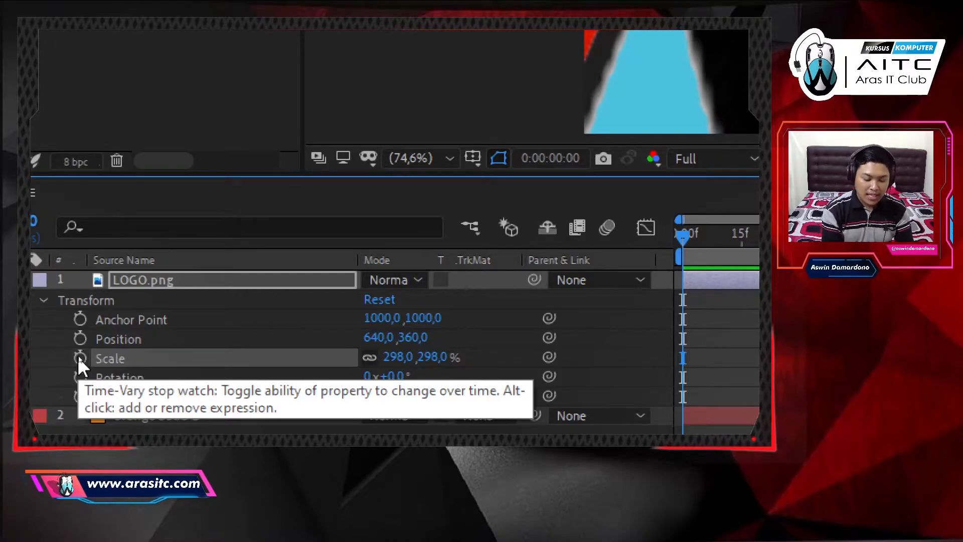
click(79, 358)
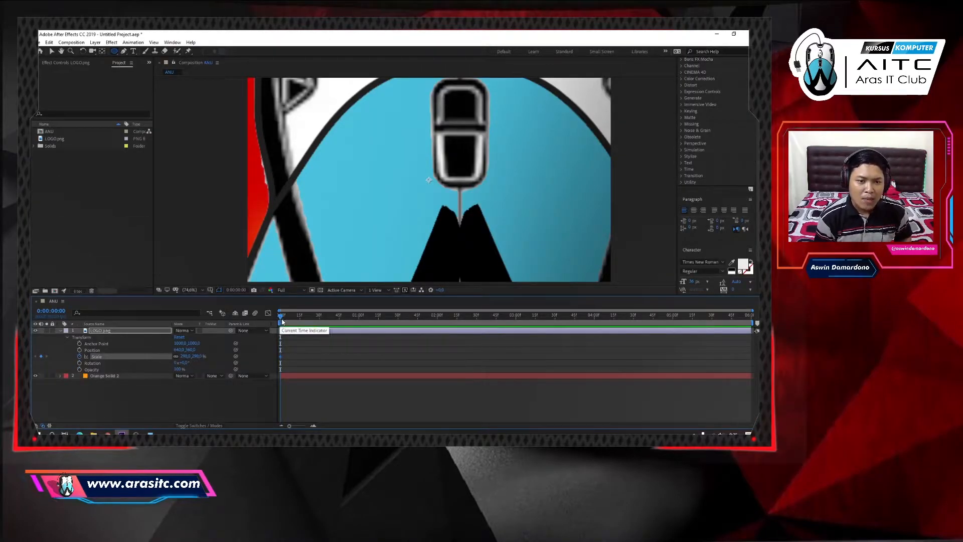
Add a Scale keyframe of 20% to the LOGO.png layer at 0:00:00:46
click(293, 316)
drag(322, 321, 341, 323)
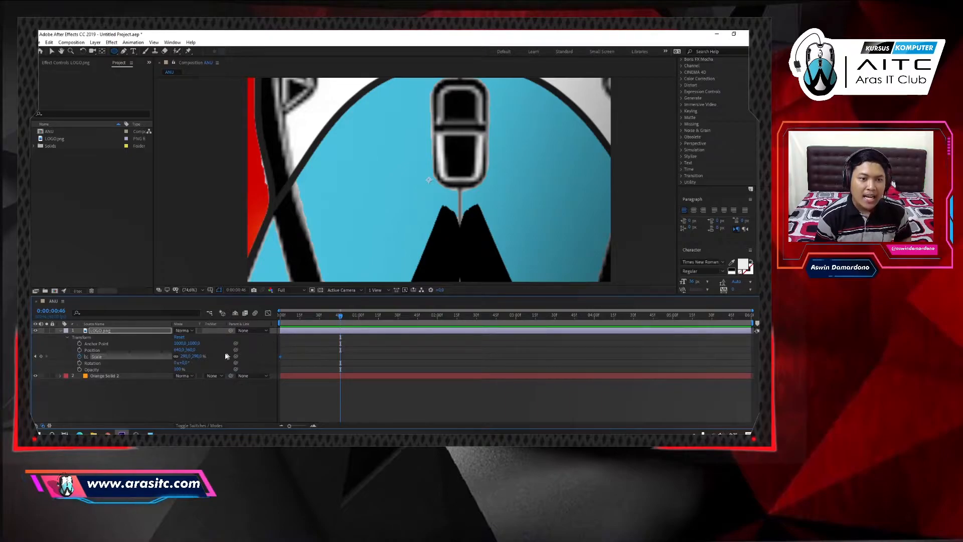
drag(198, 357, 102, 364)
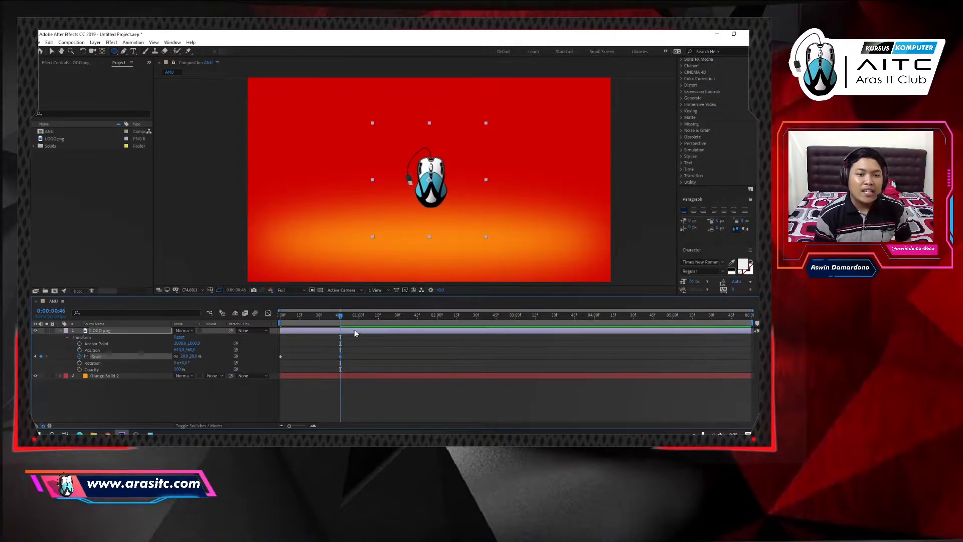
Preview the logo's scale animation from the beginning, check its end keyframe, and return to the first frame
drag(342, 316, 246, 318)
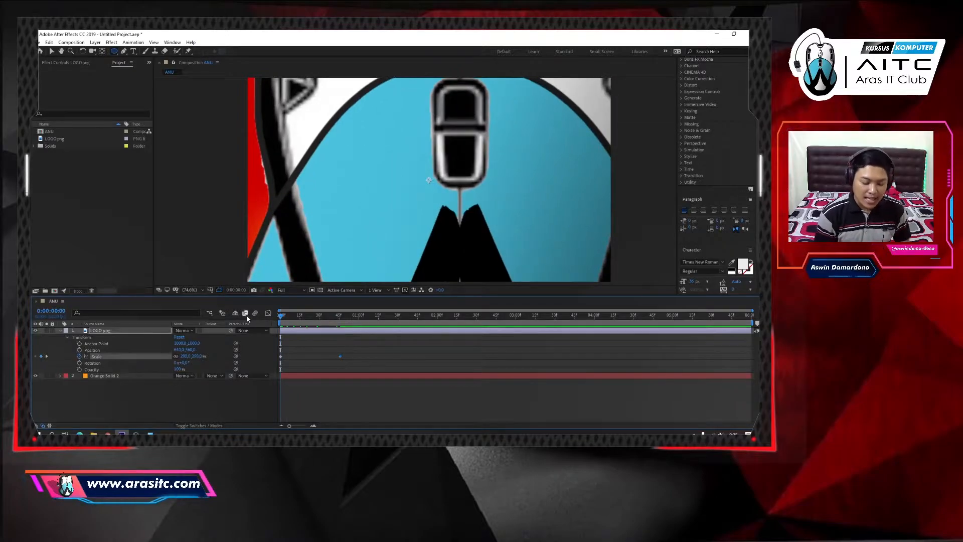
key(space)
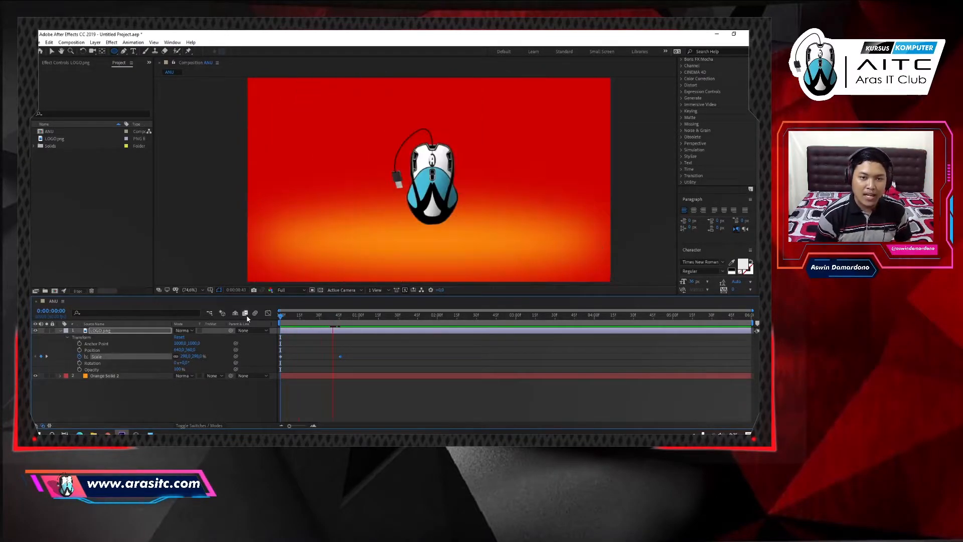
key(space)
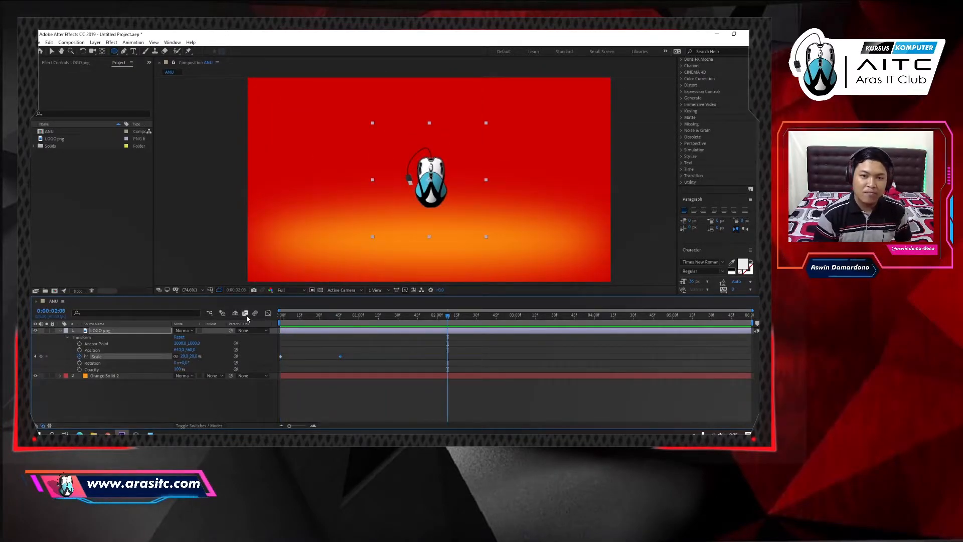
click(276, 318)
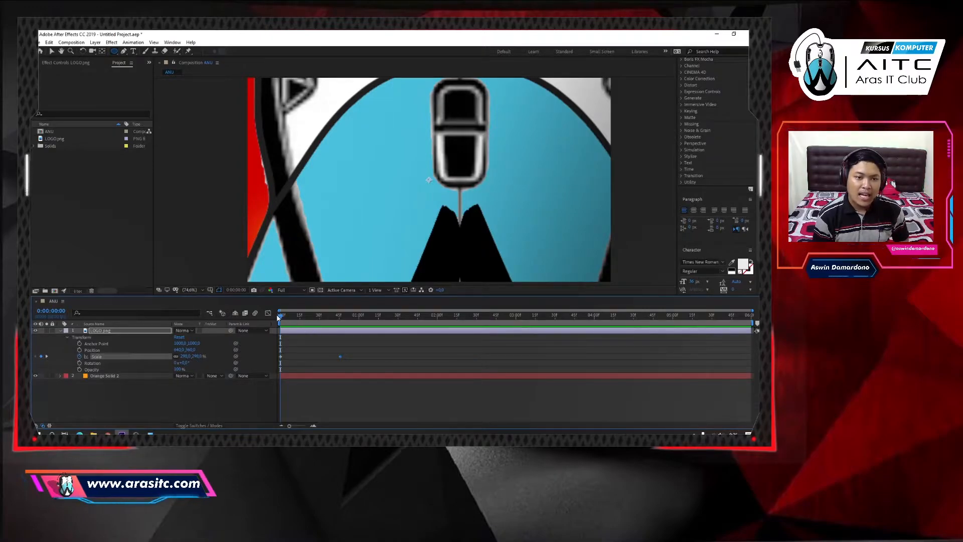
key(space)
click(339, 324)
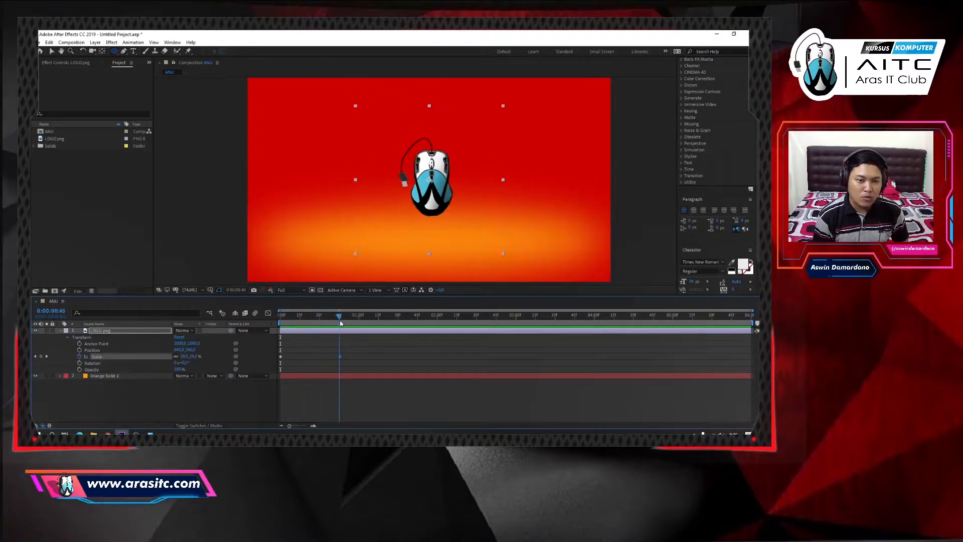
drag(339, 322, 338, 322)
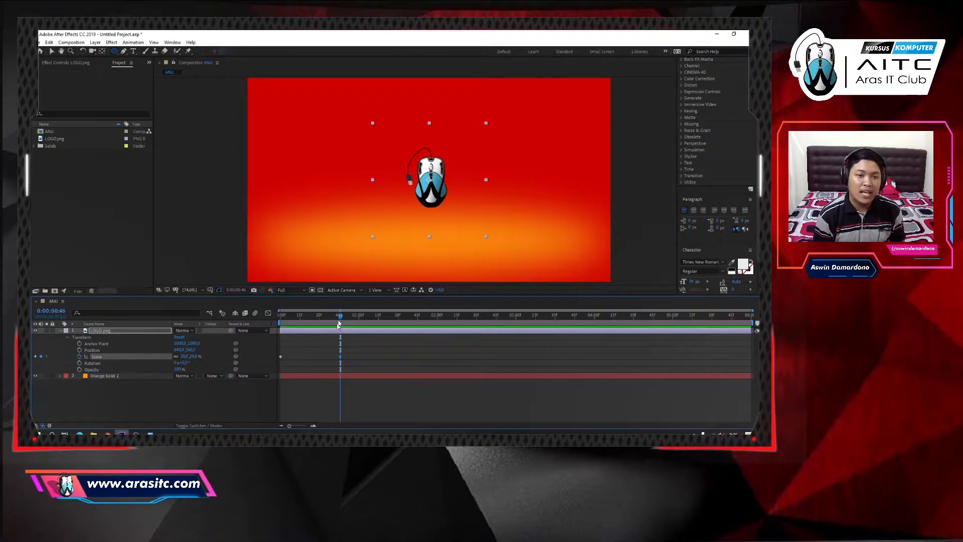
drag(340, 318, 270, 314)
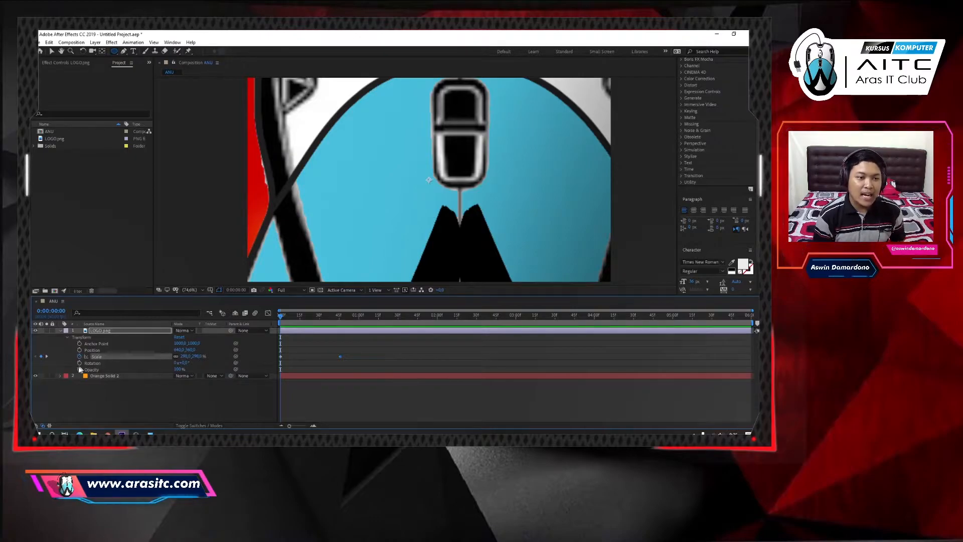
Animate the LOGO.png layer's Opacity with keyframes of 0% at 0:00:00:00 and 100% at 0:00:00:42
click(80, 369)
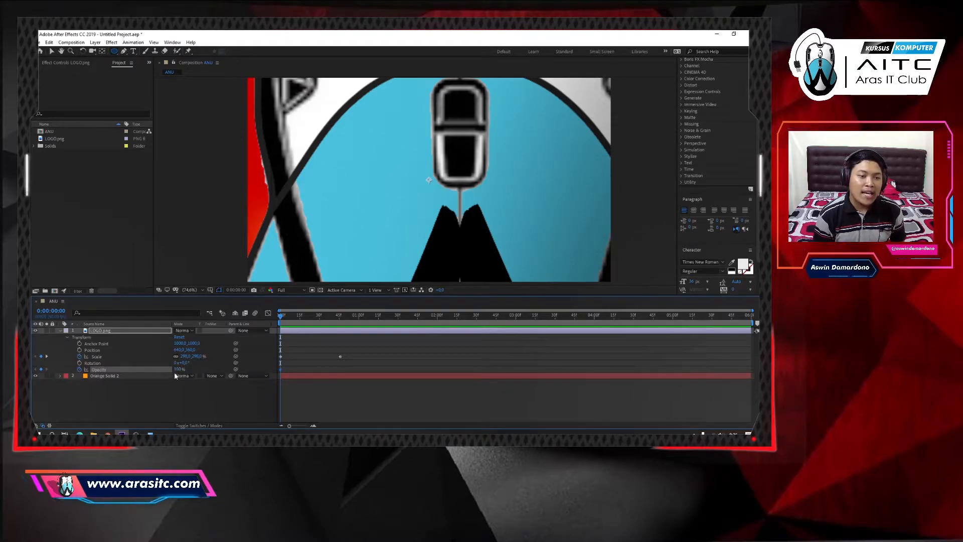
drag(177, 369, 32, 374)
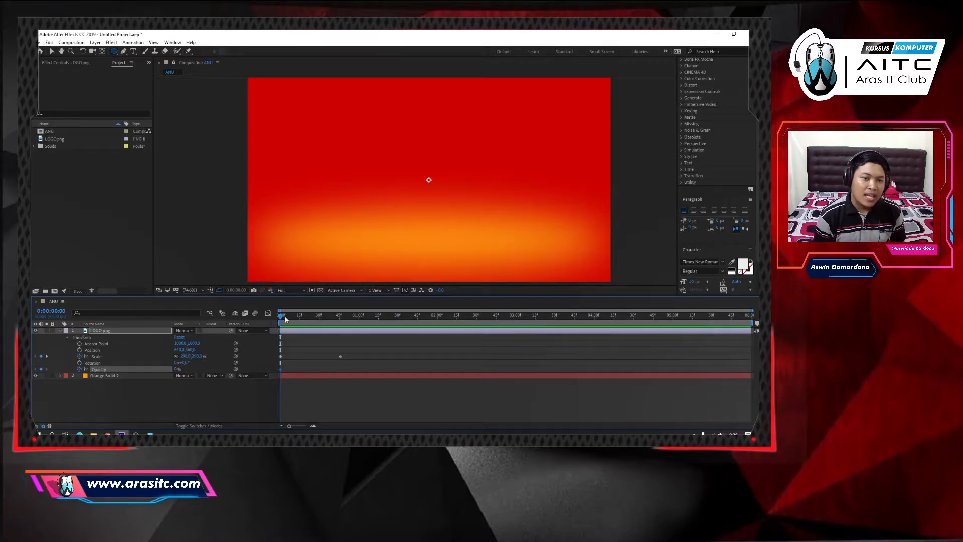
drag(284, 318, 335, 324)
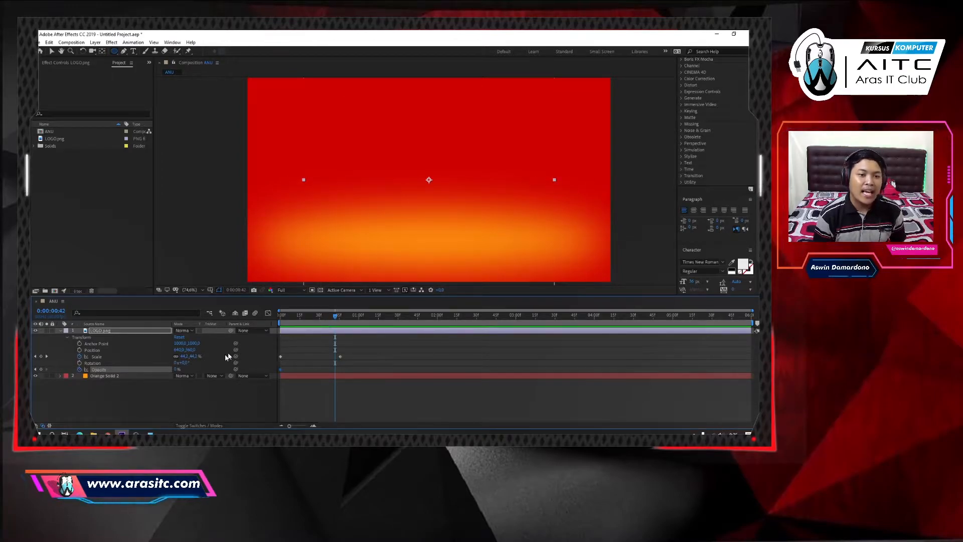
text(100)
key(Return)
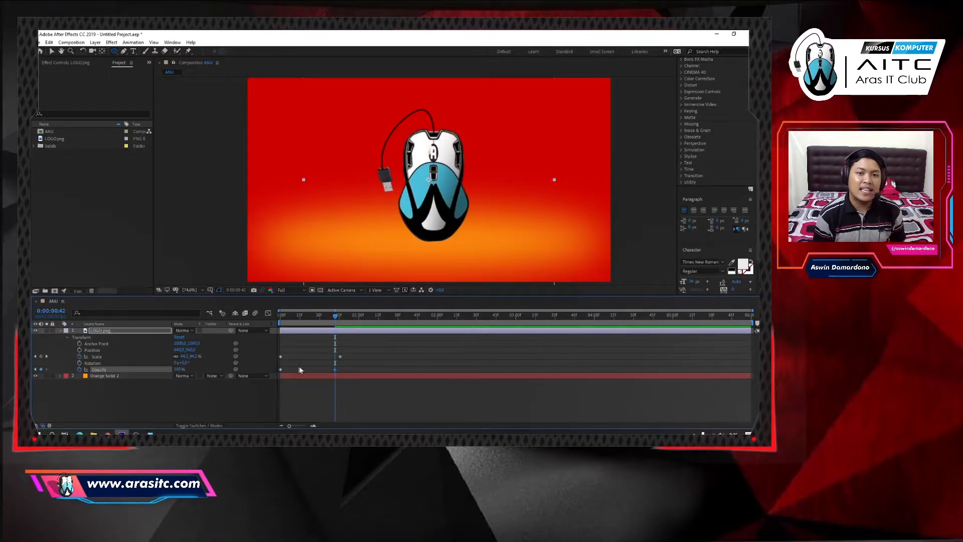
Preview the logo's combined fade-in and scale animation from the first frame, scrubbing through it and playing it again
drag(340, 321, 272, 323)
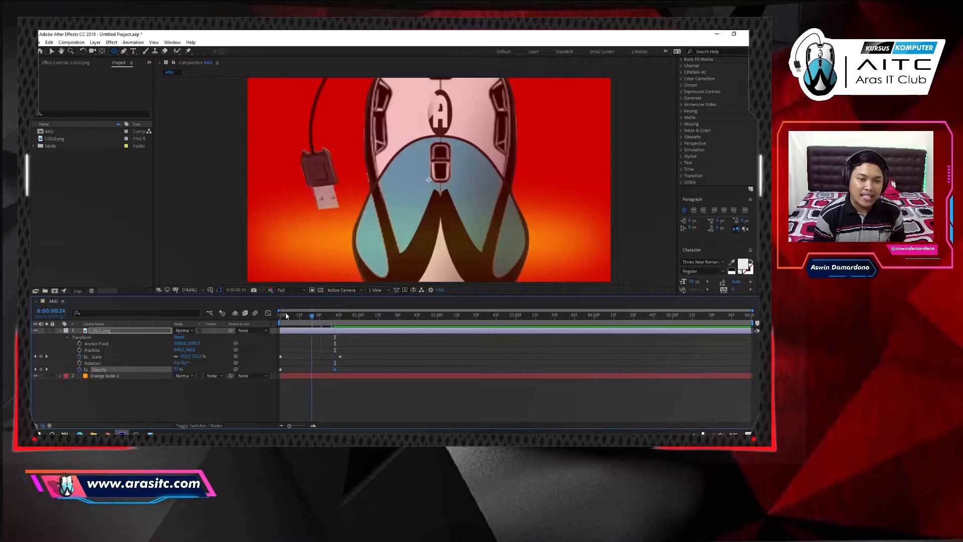
key(space)
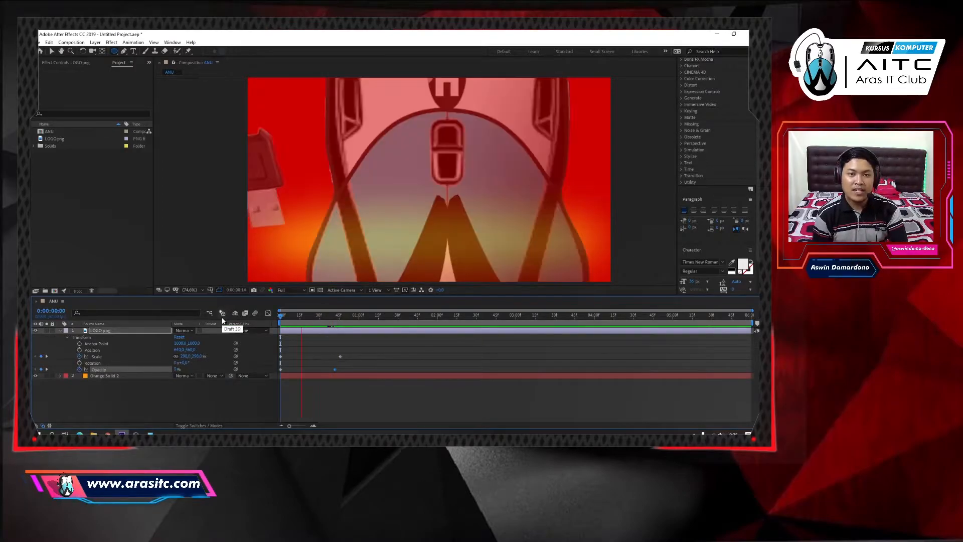
key(space)
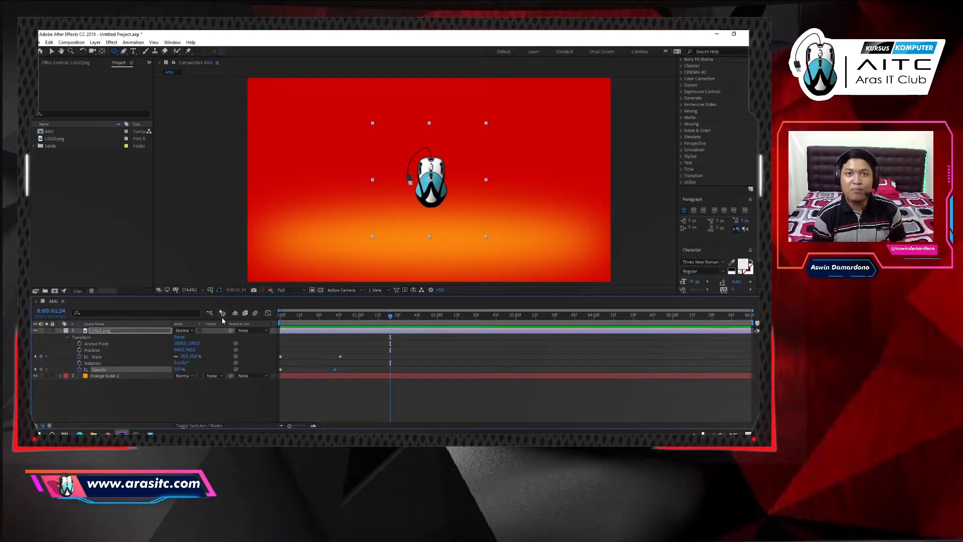
drag(294, 317, 265, 318)
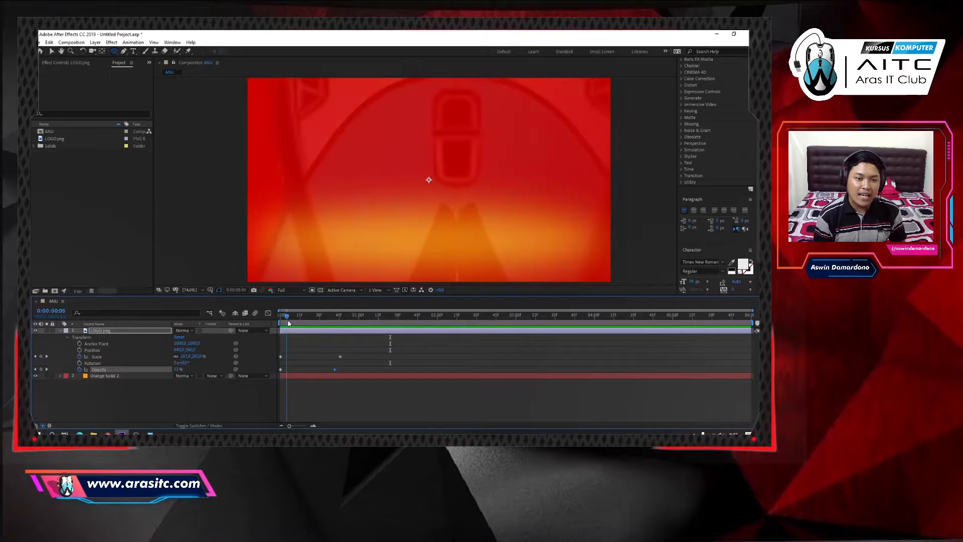
drag(281, 323, 344, 324)
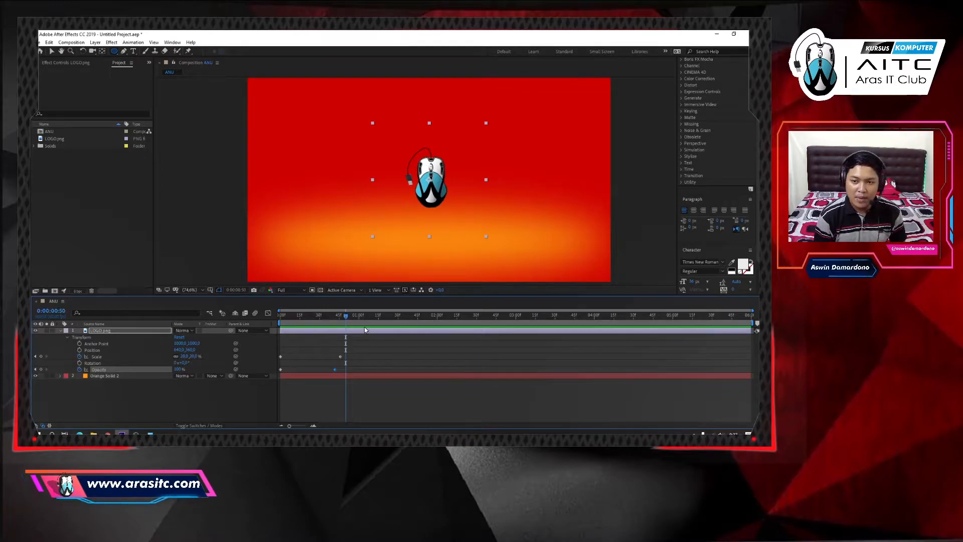
drag(288, 317, 750, 316)
drag(344, 331, 275, 325)
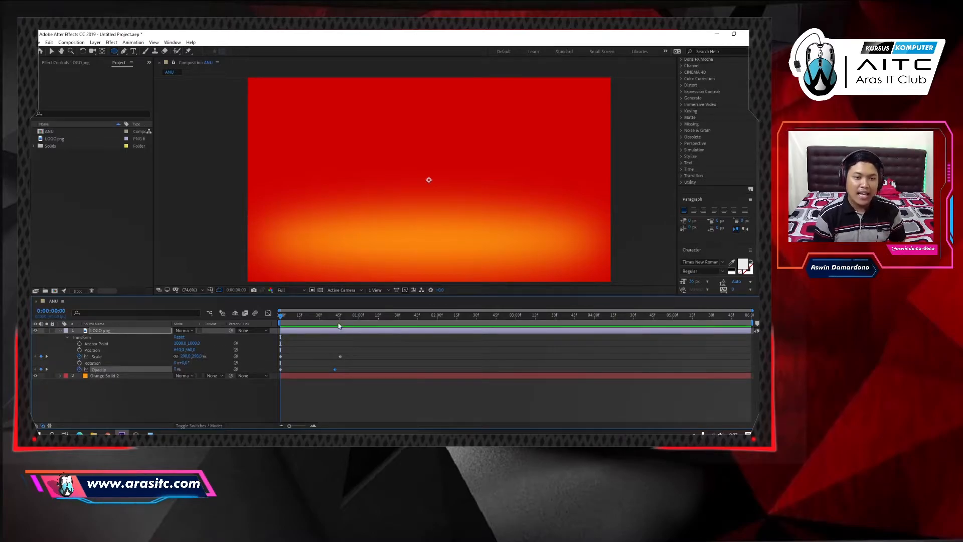
key(space)
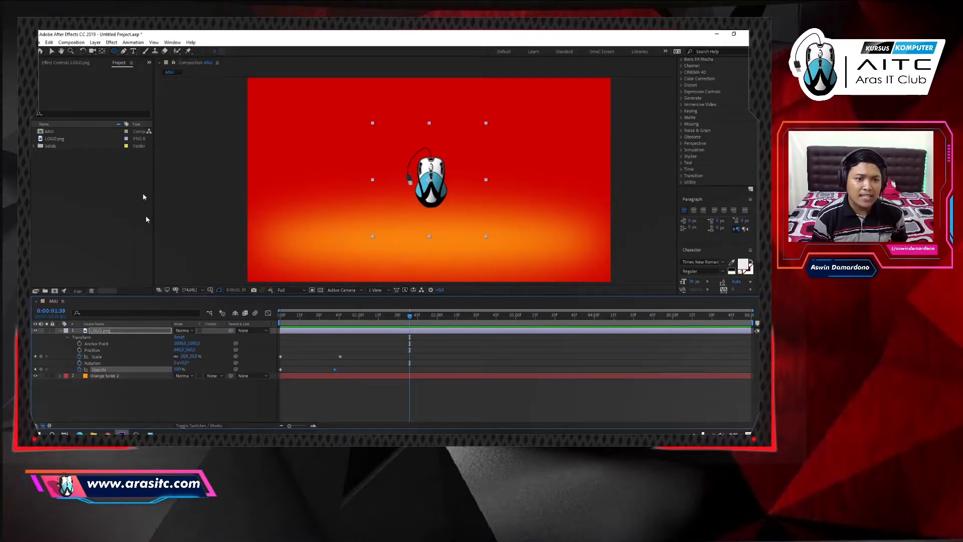
Add a text layer reading ARAS beside the mouse logo
click(134, 52)
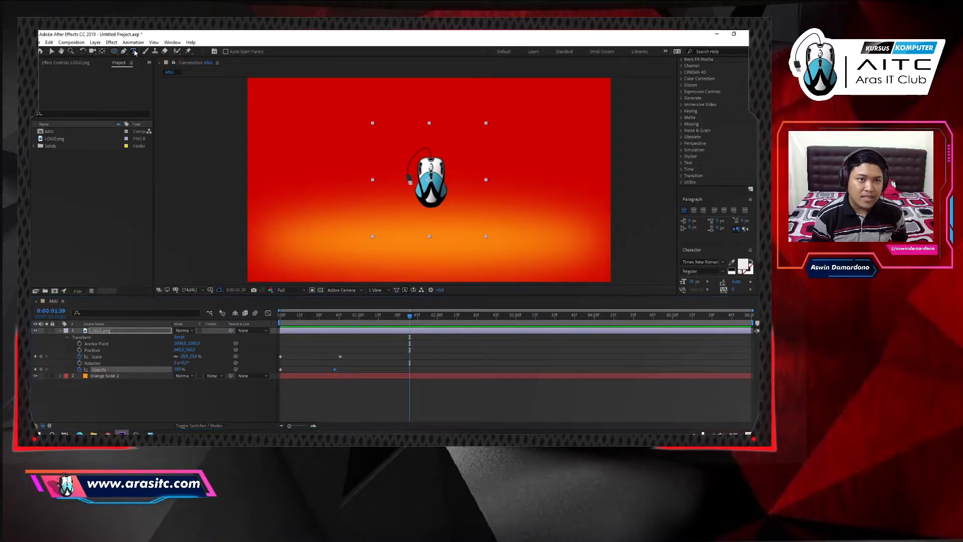
click(326, 187)
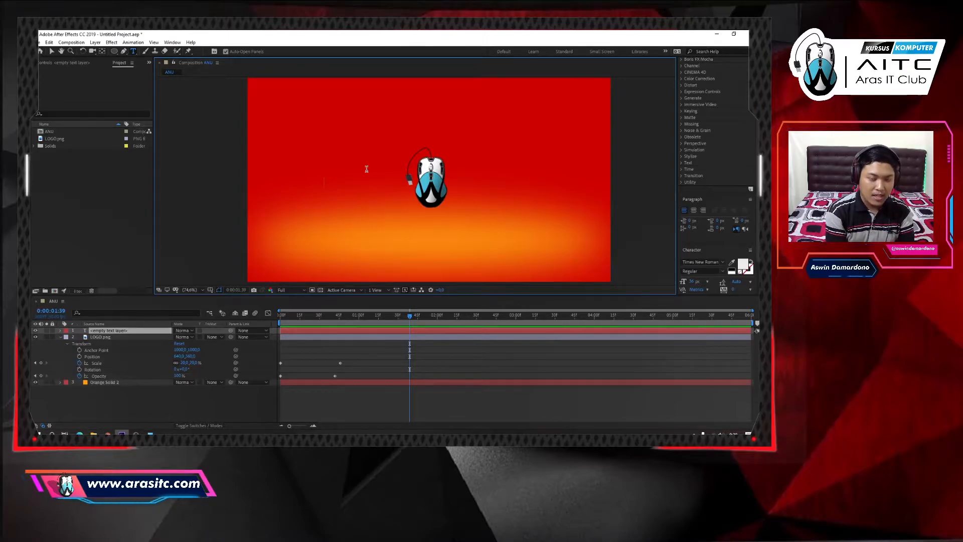
text(ARAS)
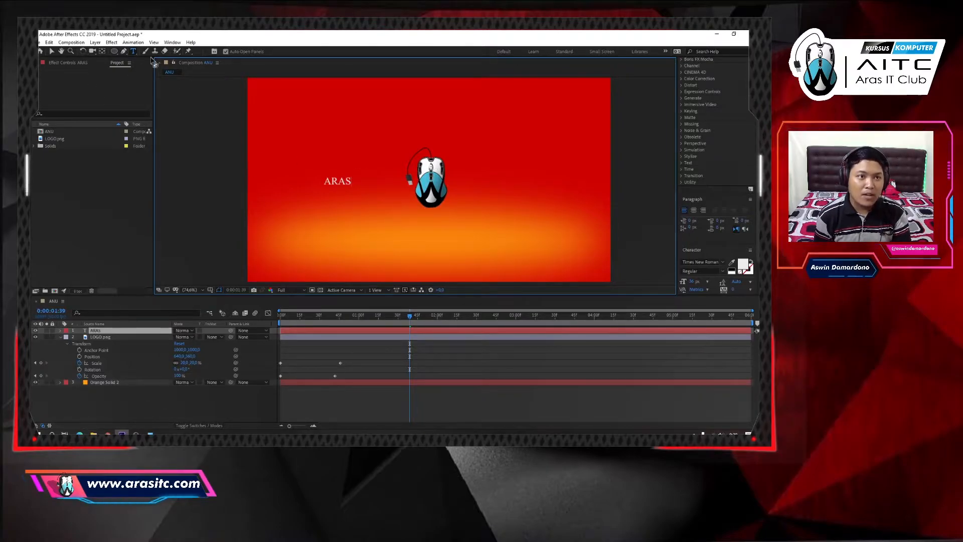
Set the ARAS text in Futura Md BT Bold Italic and enlarge its font size to roughly match the logo's height
double_click(333, 179)
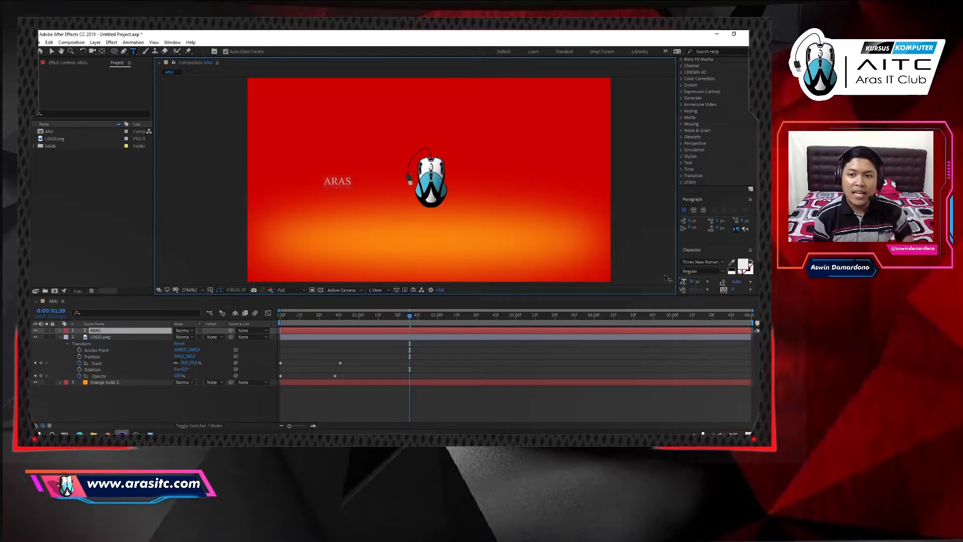
drag(757, 231, 758, 183)
scroll(709, 209, down, 4)
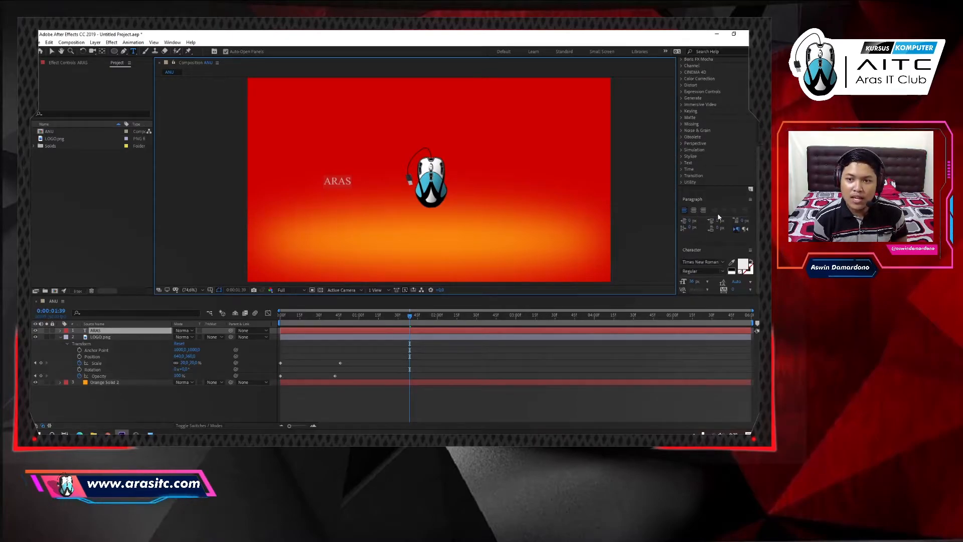
click(723, 262)
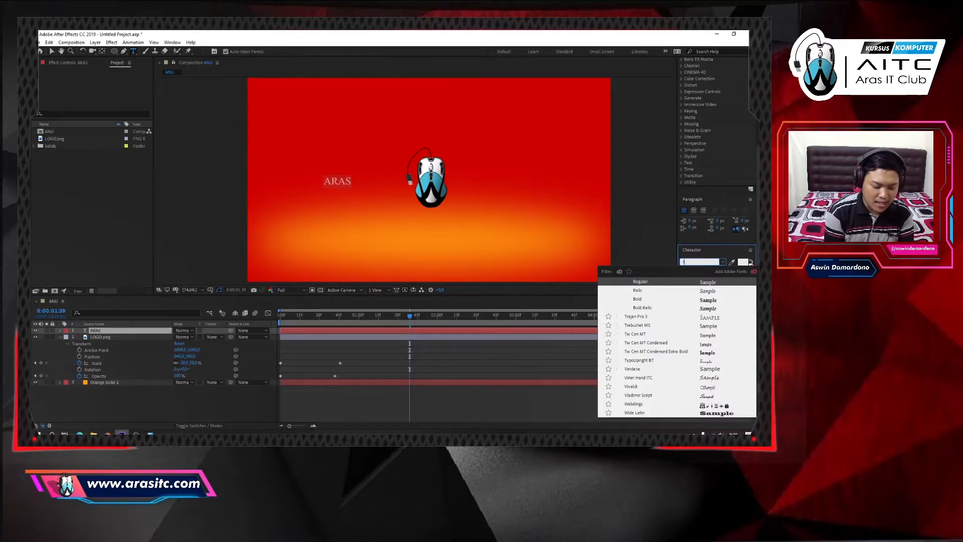
text(fu)
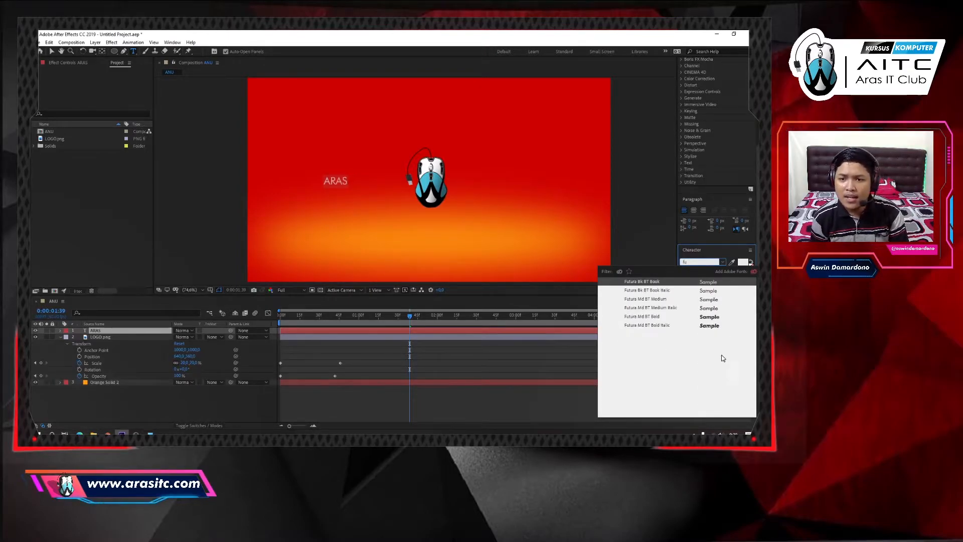
click(703, 326)
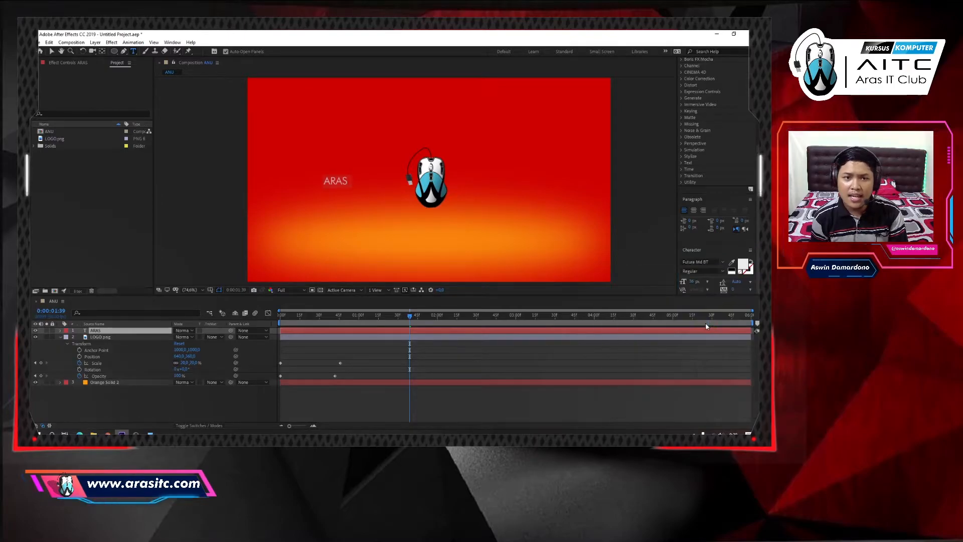
click(336, 183)
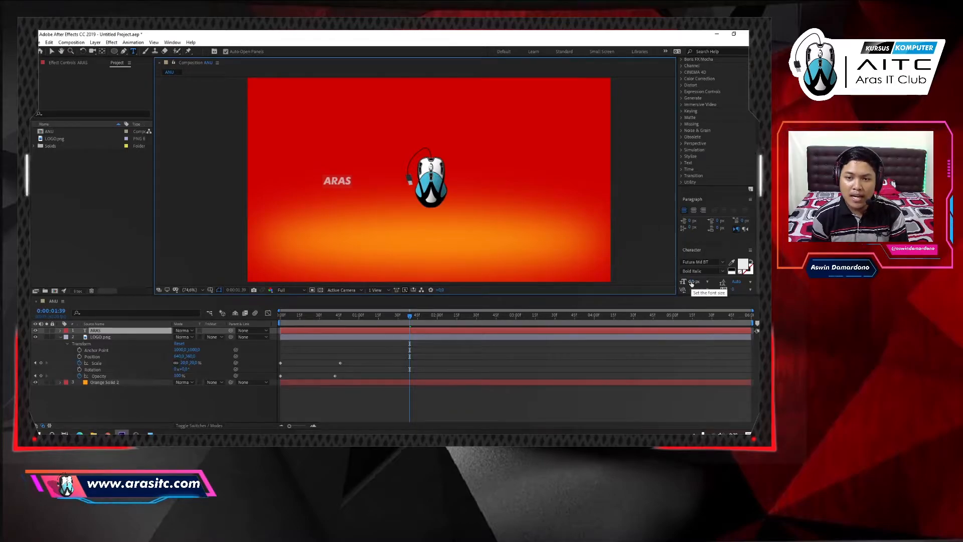
drag(689, 284, 711, 282)
click(408, 167)
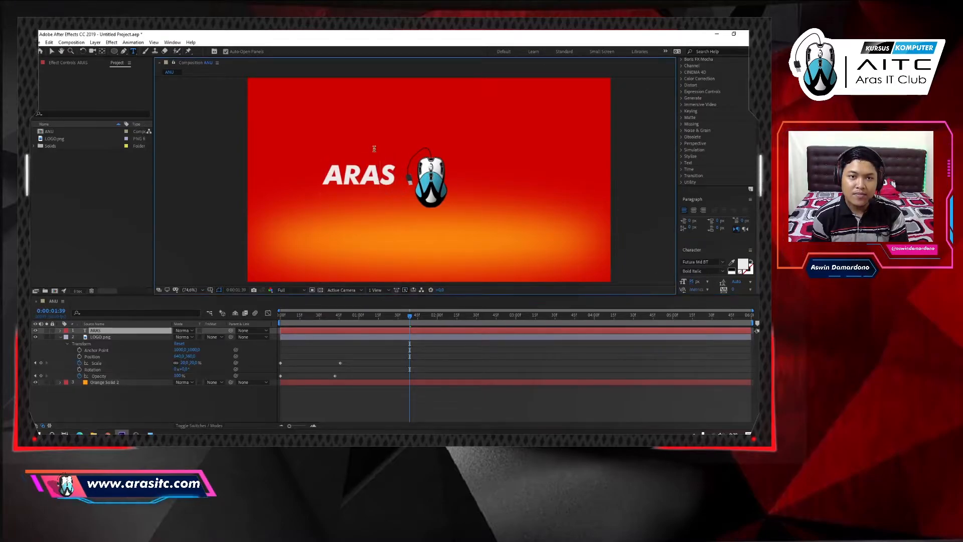
Expand the ARAS layer's Transform properties and reposition the text immediately beside the cable side of the mouse logo
click(50, 51)
mouse_move(365, 182)
mouse_down()
mouse_move(370, 194)
mouse_move(359, 188)
mouse_up()
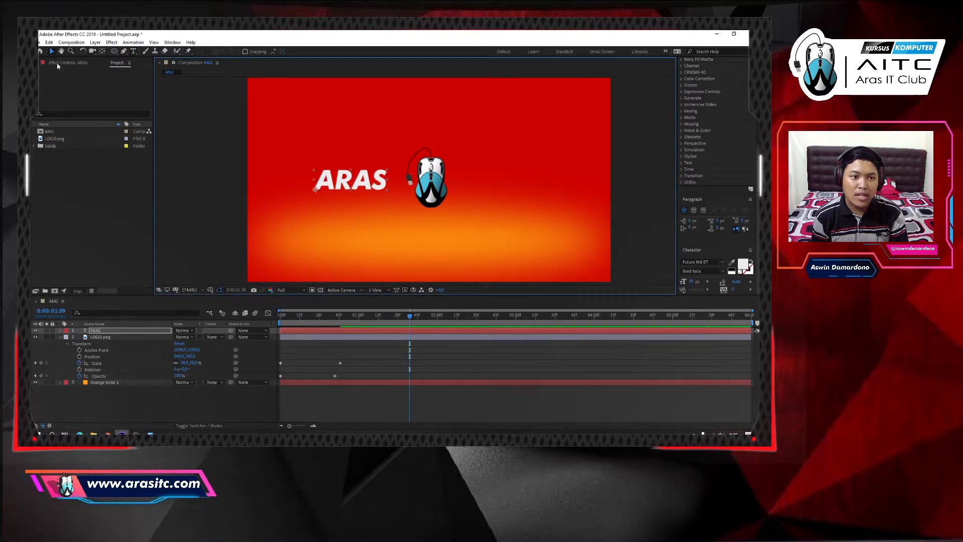
click(59, 337)
click(60, 331)
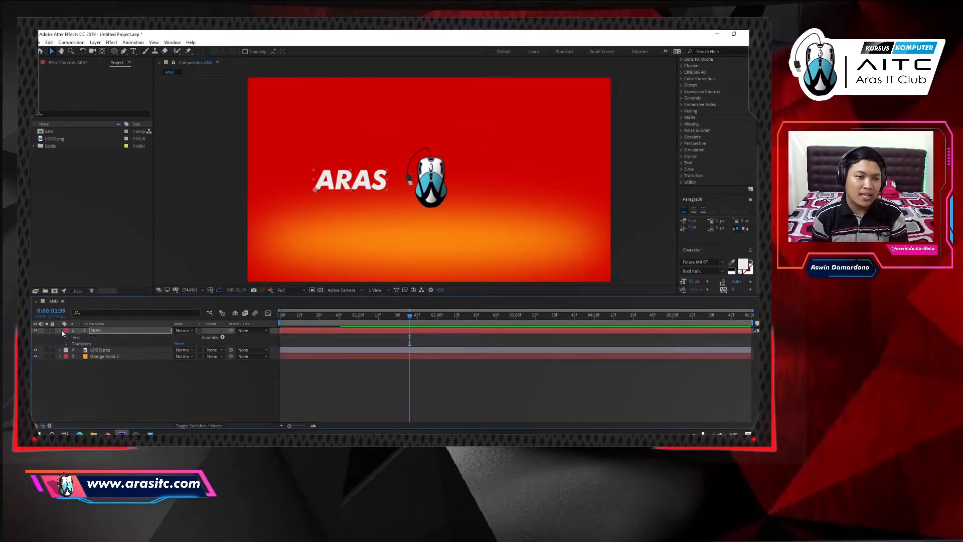
click(67, 343)
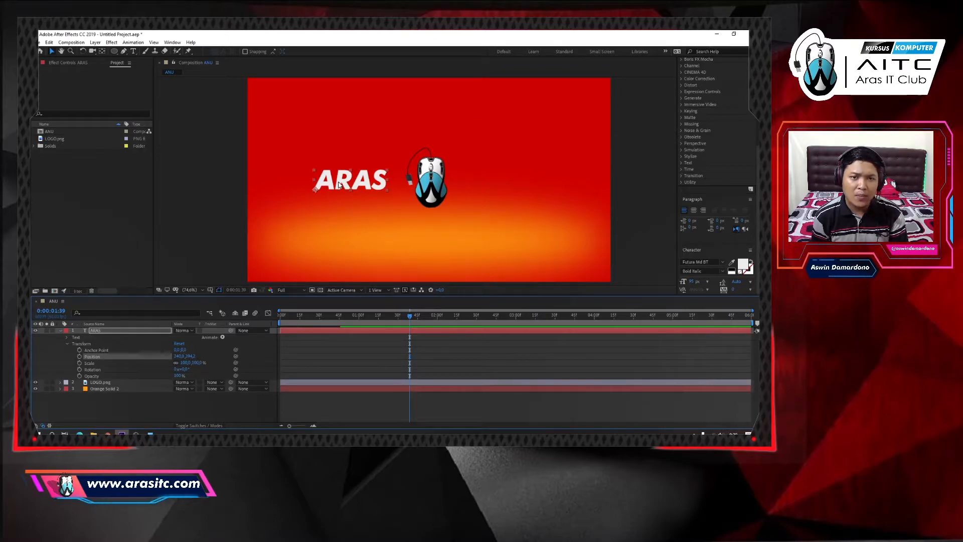
mouse_move(340, 176)
mouse_down()
mouse_move(354, 191)
mouse_move(356, 184)
mouse_up()
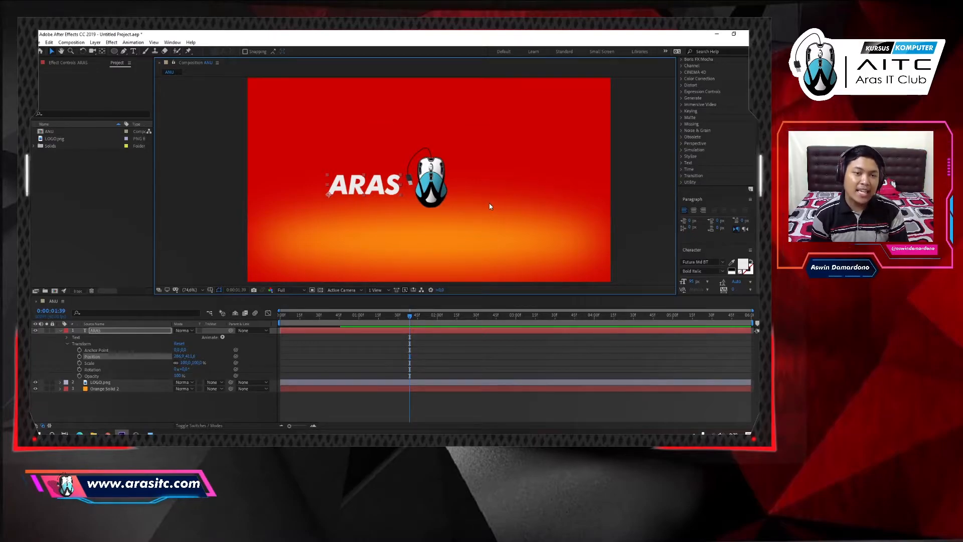
Duplicate the ARAS text layer
click(100, 331)
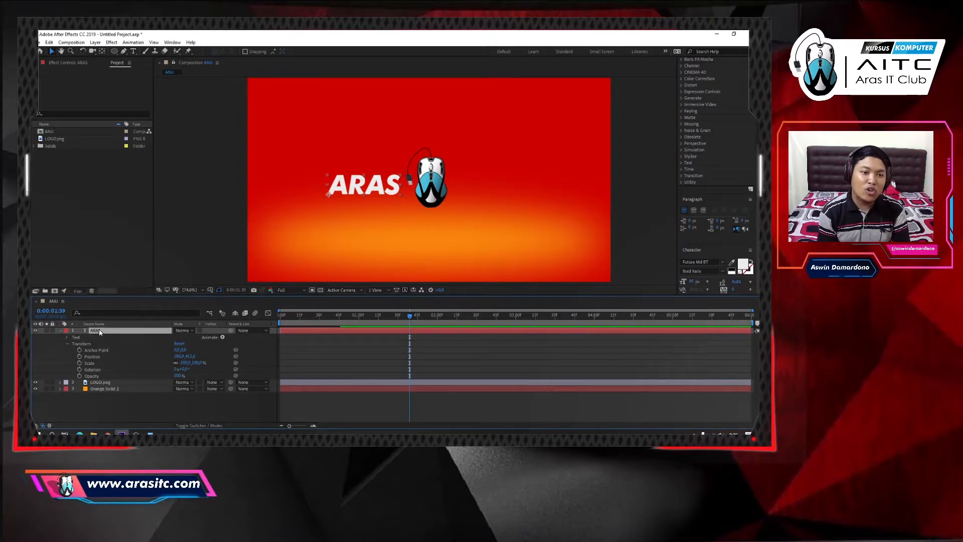
key(ctrl+d)
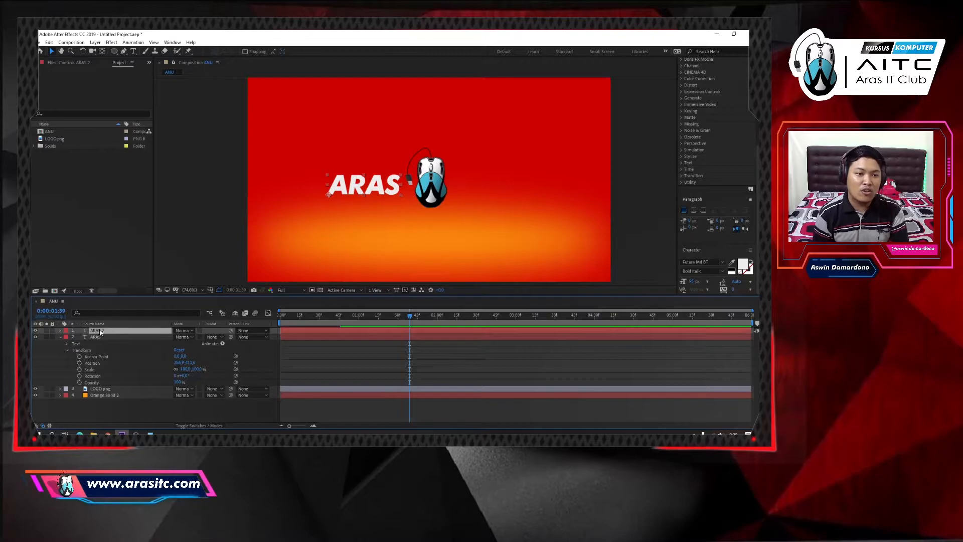
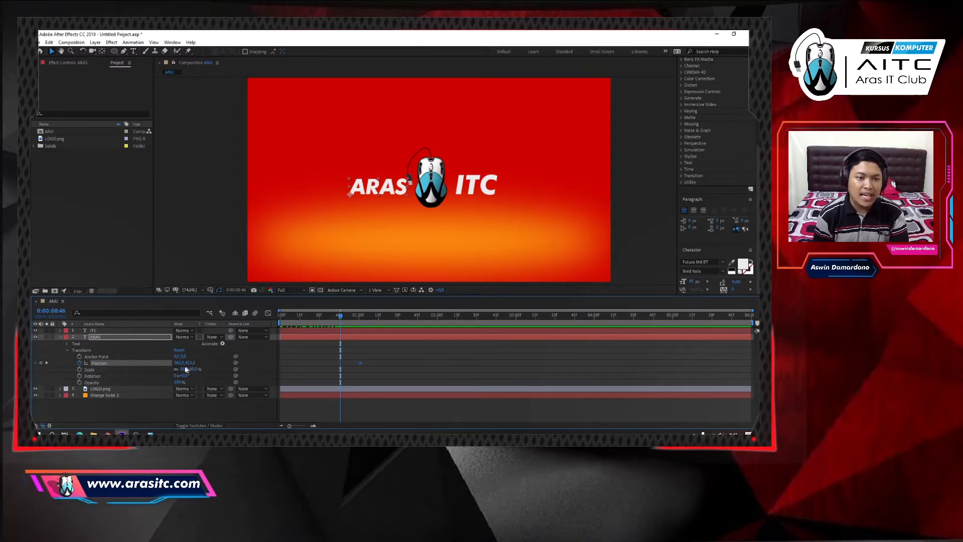
Shift the ARAS text over the mouse logo at 0:00:00:46, and delete the layer's Position keyframes
drag(178, 364, 276, 365)
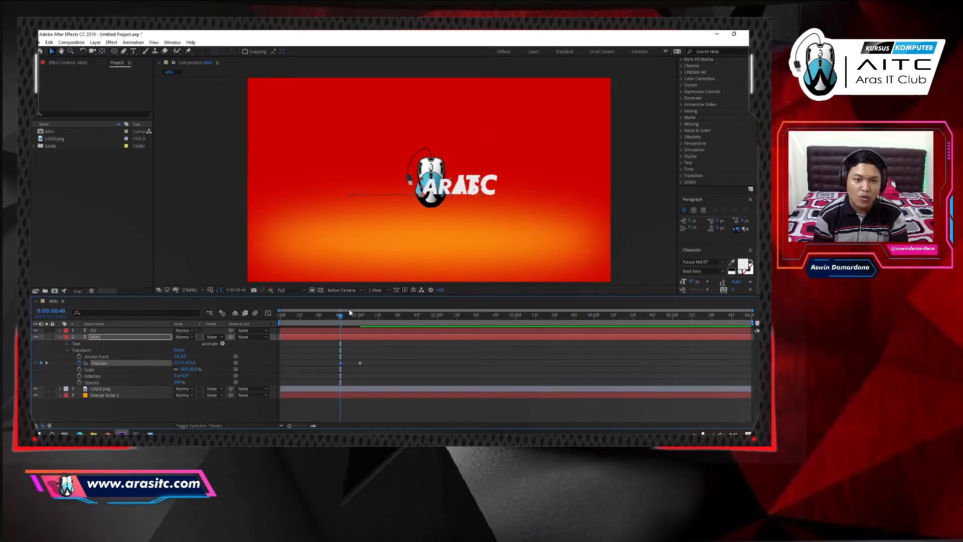
drag(341, 316, 373, 365)
key(Delete)
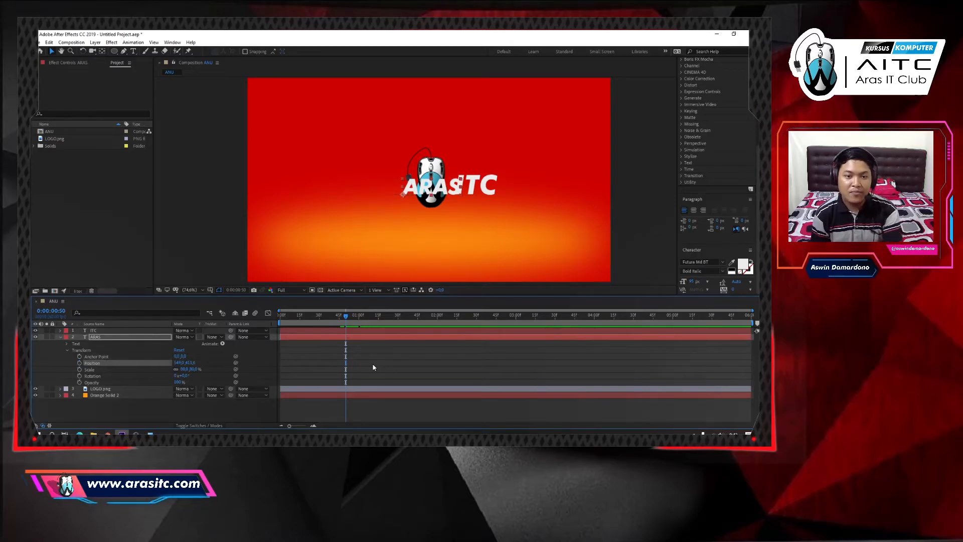
Move the ARAS text horizontally over the mouse logo and enable Position keyframing for it at 0:00:00:47
drag(347, 314, 343, 333)
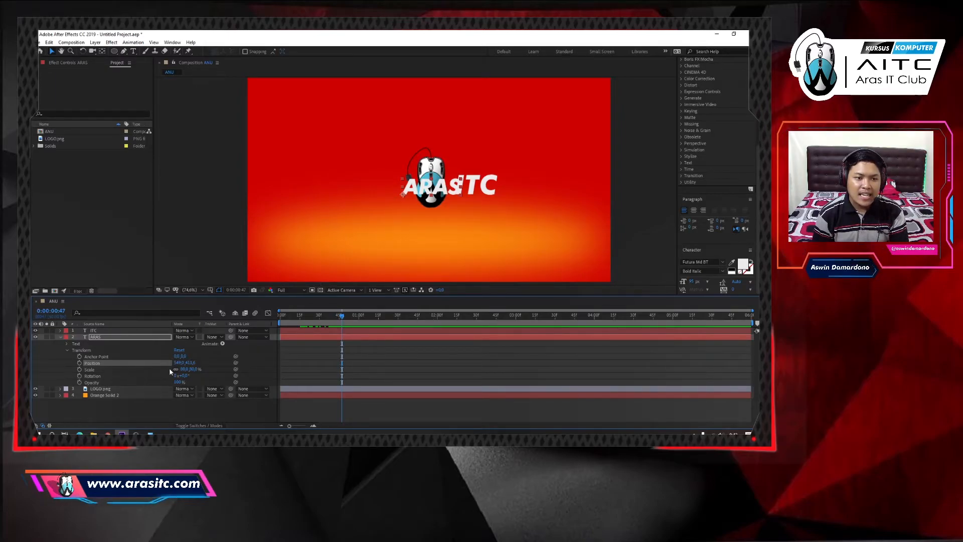
drag(179, 364, 203, 368)
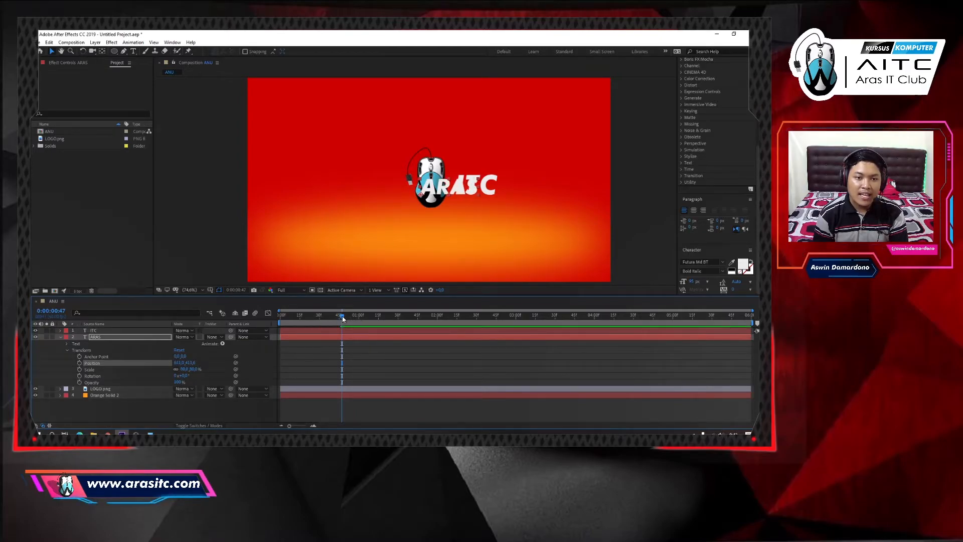
mouse_move(327, 317)
mouse_down()
mouse_move(348, 318)
mouse_move(342, 322)
mouse_up()
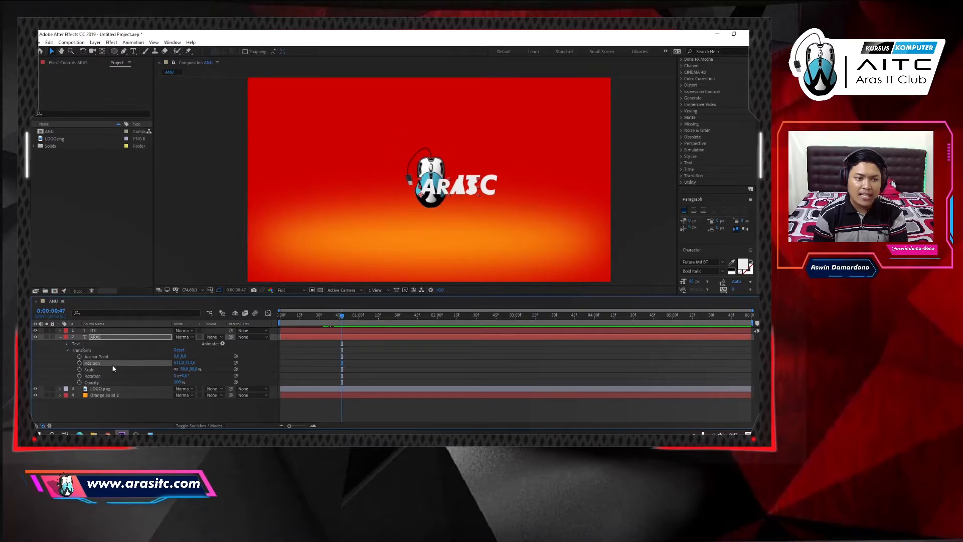
click(79, 362)
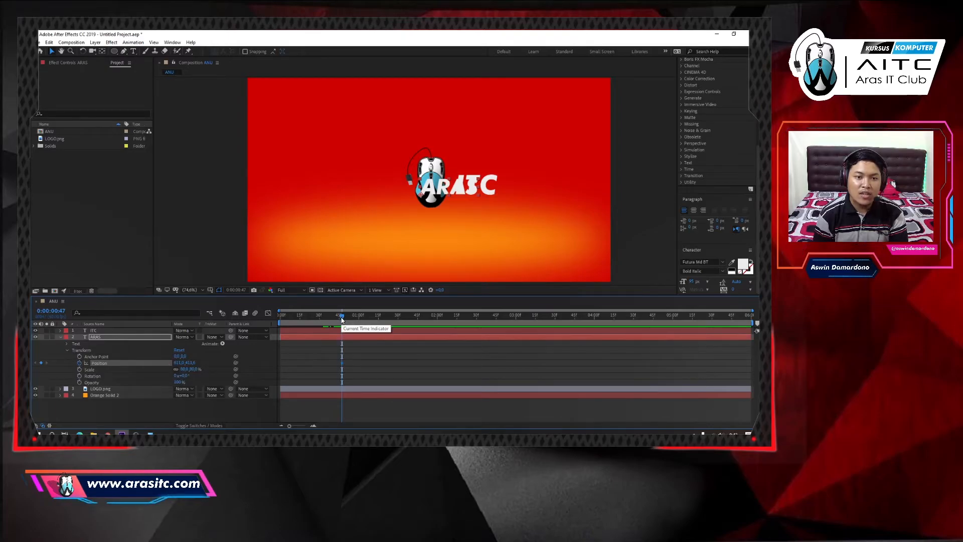
Add an ending Position keyframe at 0:00:00:53 with the ARAS text shifted out to the logo's cable side, and preview the slide
drag(347, 321, 348, 321)
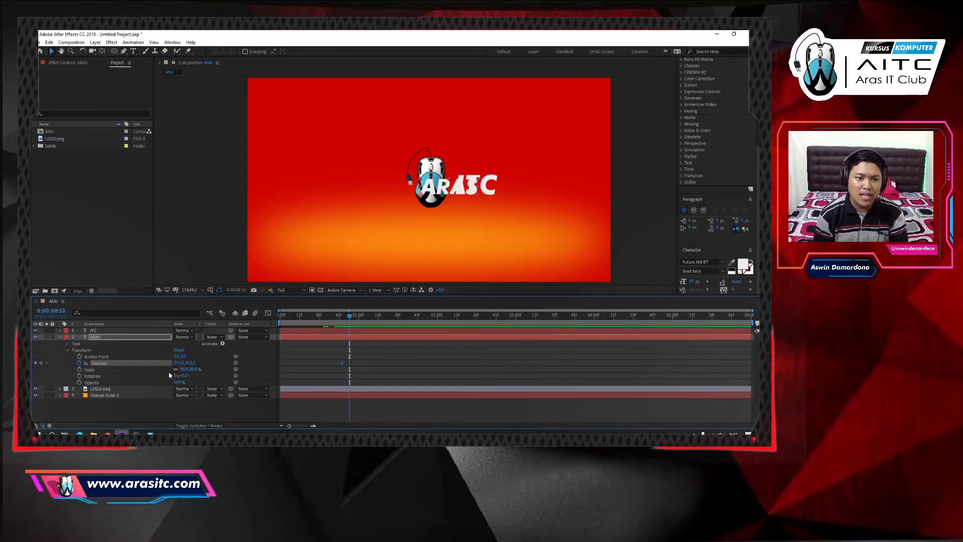
drag(177, 363, 89, 370)
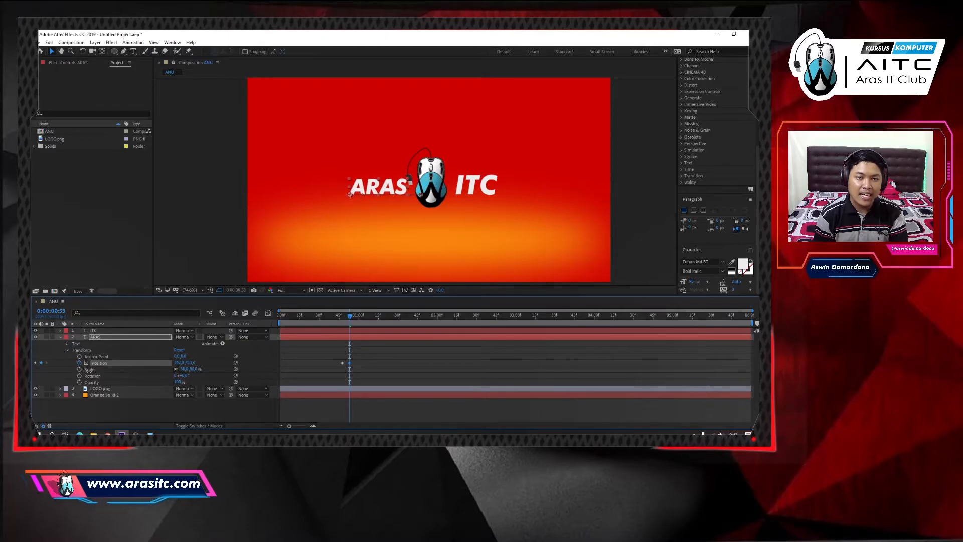
key(space)
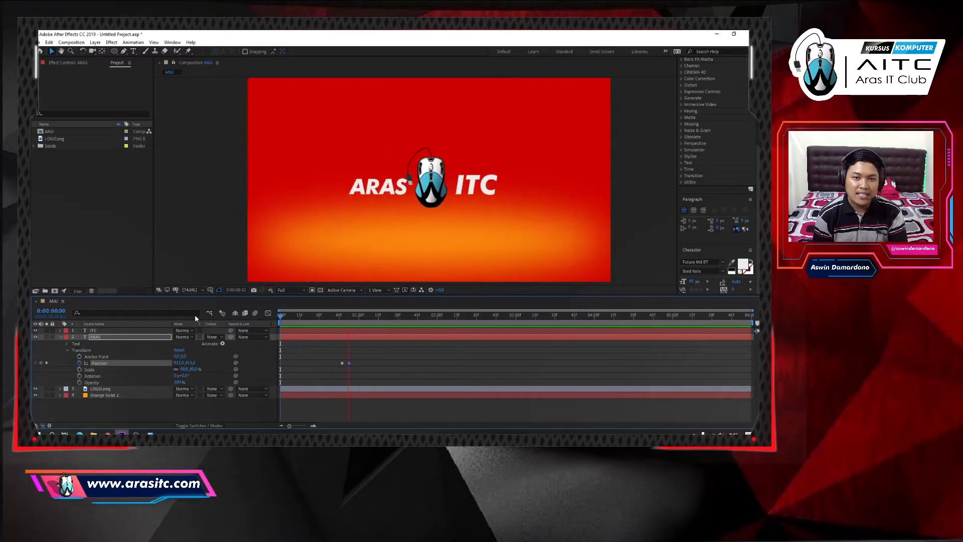
key(space)
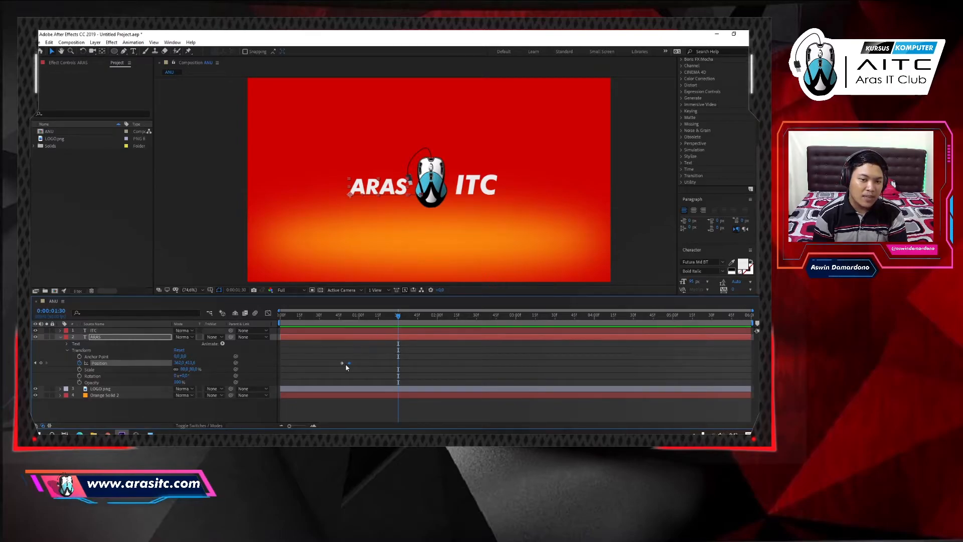
Delay the ARAS layer's ending Position keyframe to 0:00:01:02 and play the animation from the start
mouse_move(350, 364)
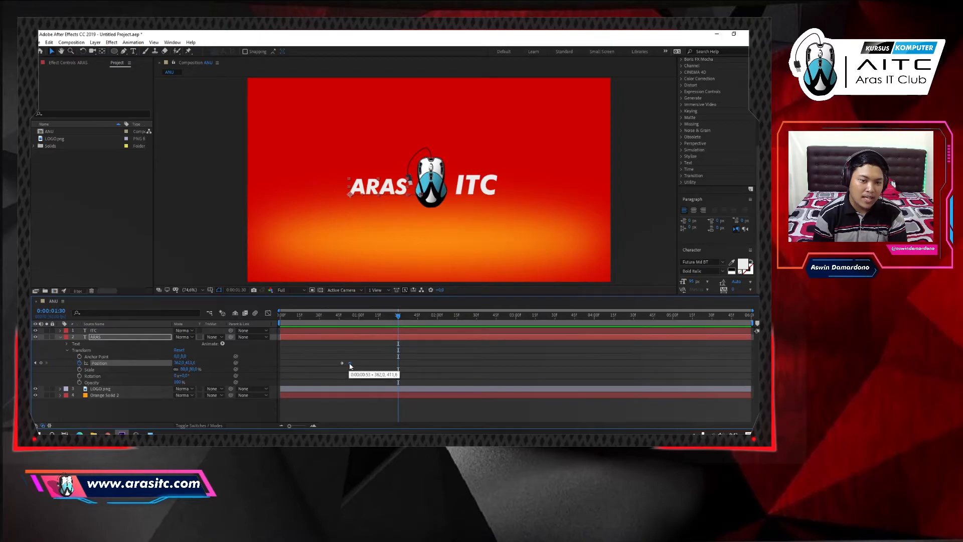
drag(350, 366, 360, 366)
drag(350, 316, 219, 316)
key(space)
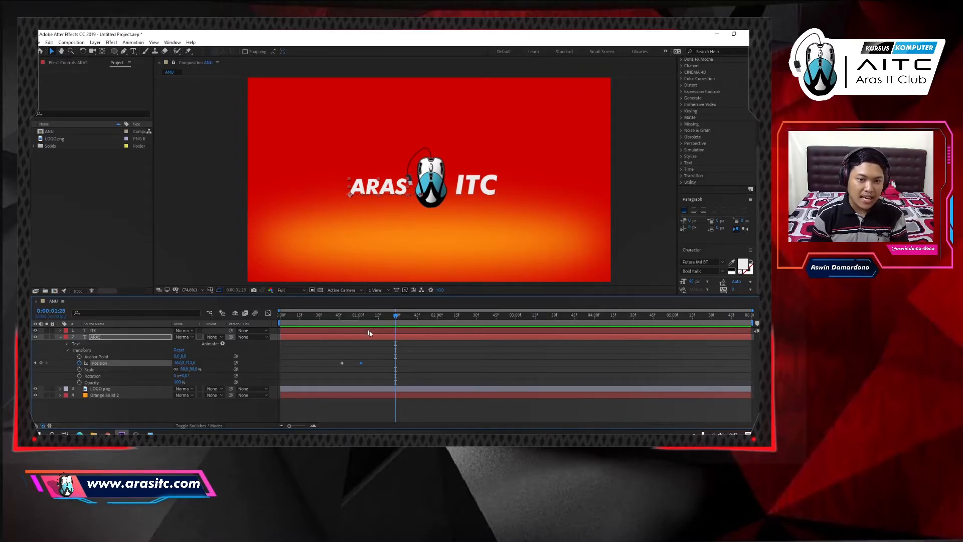
Enable Position keyframing for the ITC layer at 0:00:00:47 and shift its text horizontally over the mouse logo
drag(396, 319, 341, 324)
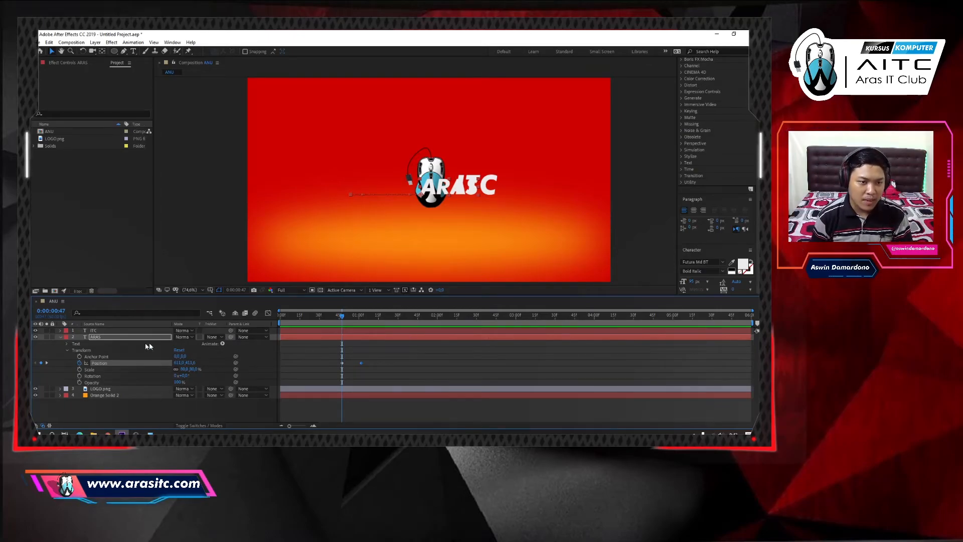
click(97, 331)
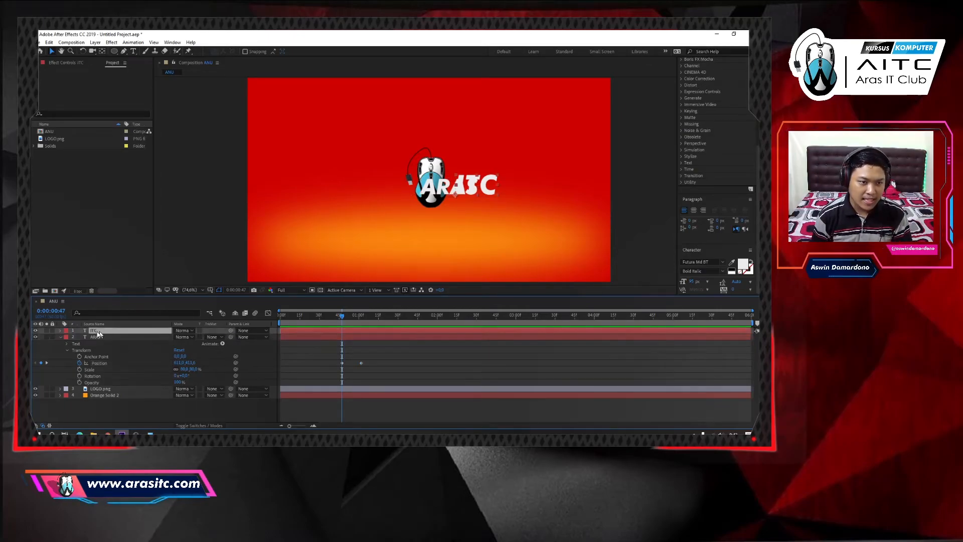
click(61, 339)
click(60, 336)
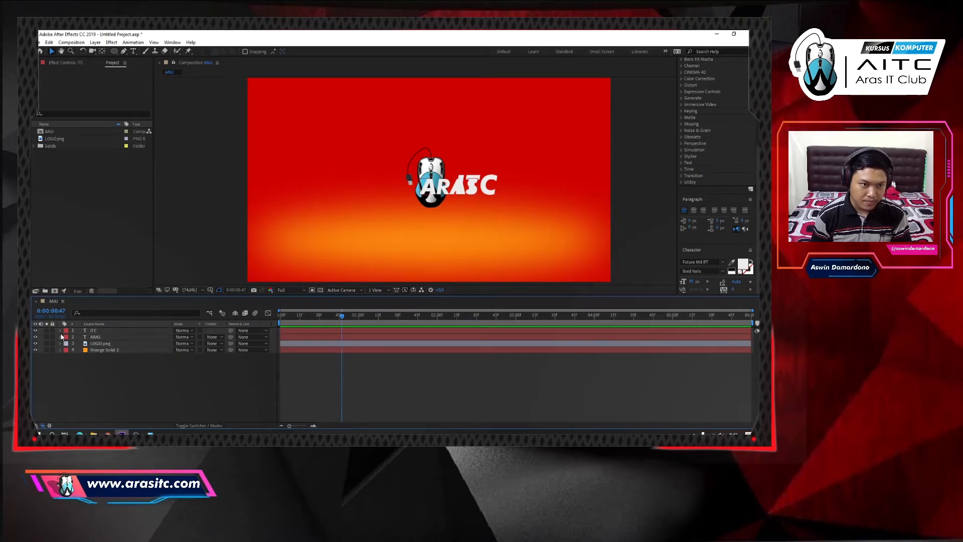
click(61, 331)
click(67, 343)
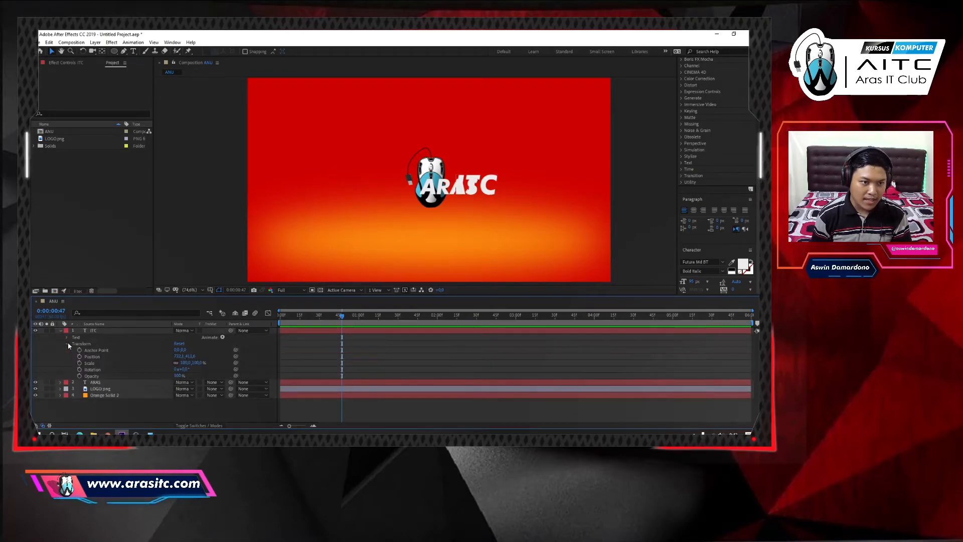
click(61, 383)
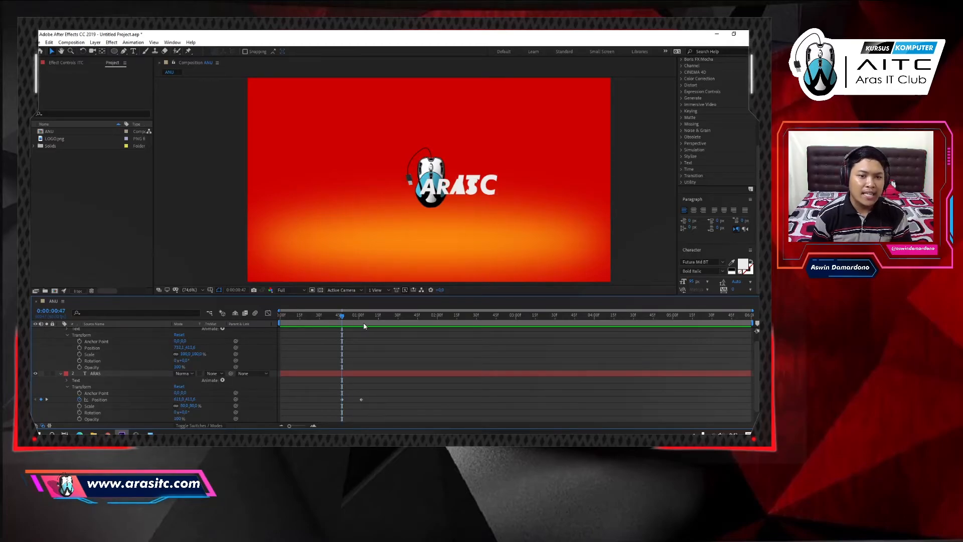
click(79, 347)
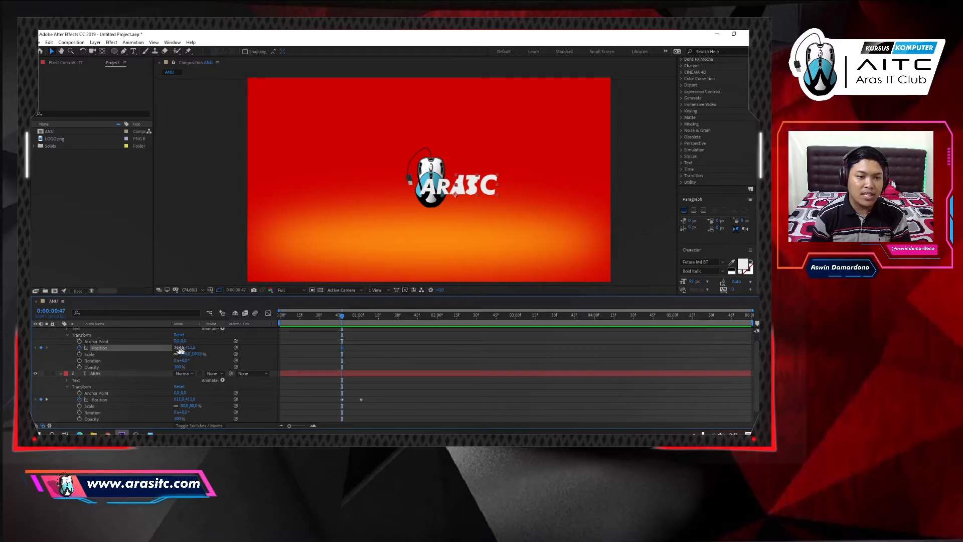
drag(166, 348, 100, 350)
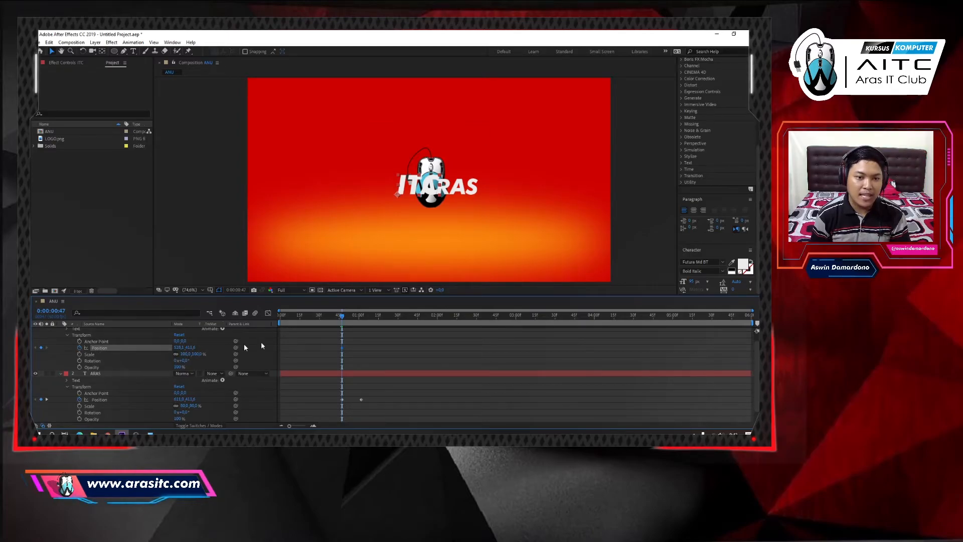
Add an ending Position keyframe for ITC at 0:00:01:02 with the text beside the logo opposite ARAS, and preview the composition
drag(344, 318, 363, 319)
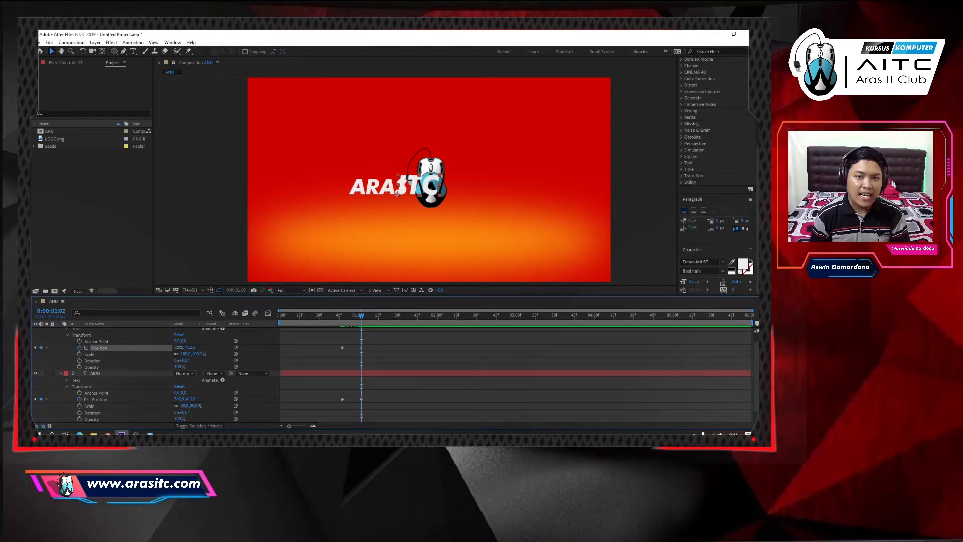
drag(178, 347, 249, 348)
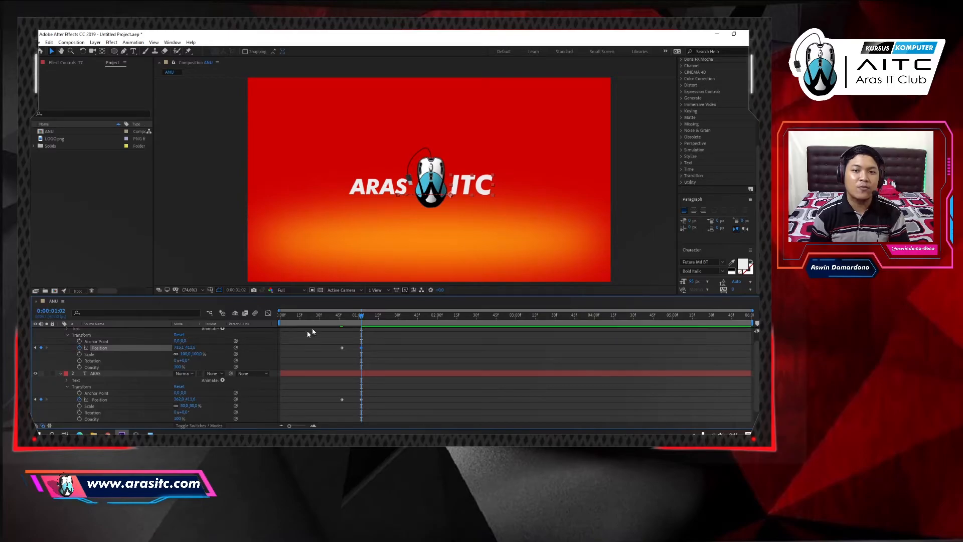
drag(357, 319, 157, 328)
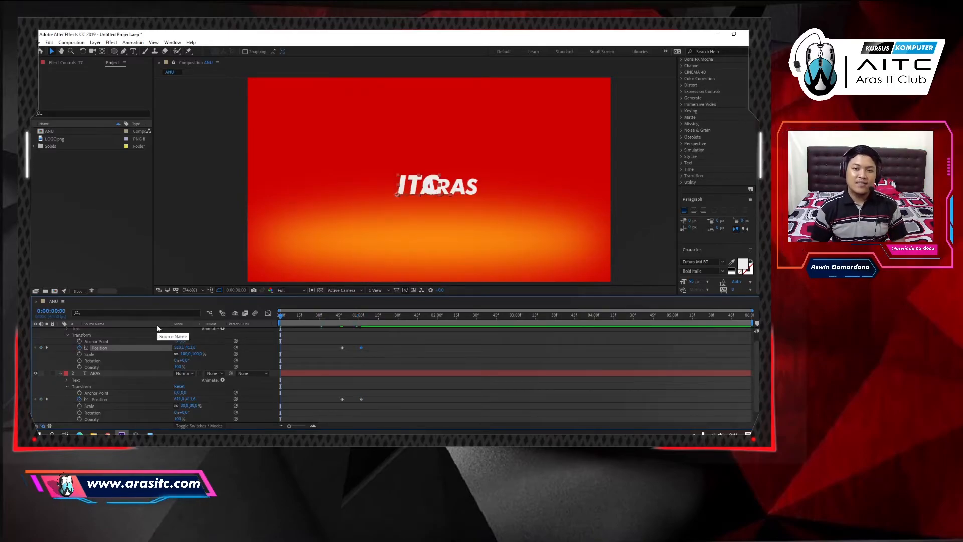
key(space)
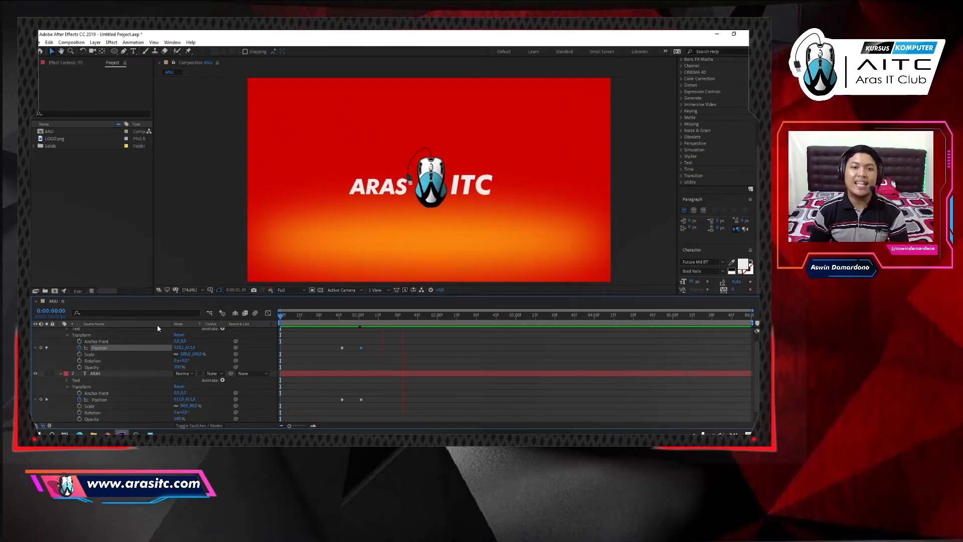
key(space)
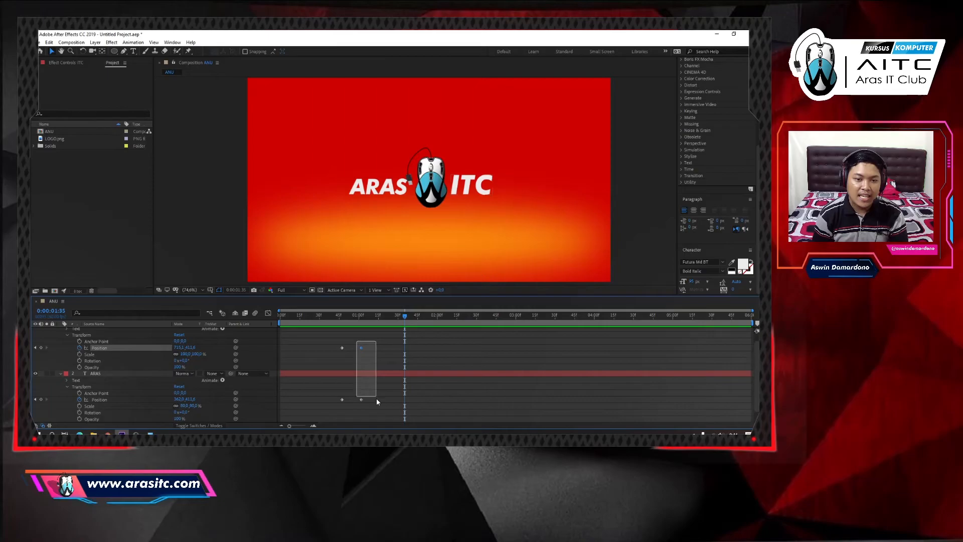
Retime the ending Position keyframes of both the ITC and ARAS layers to 0:00:00:58
drag(376, 398, 377, 401)
click(365, 352)
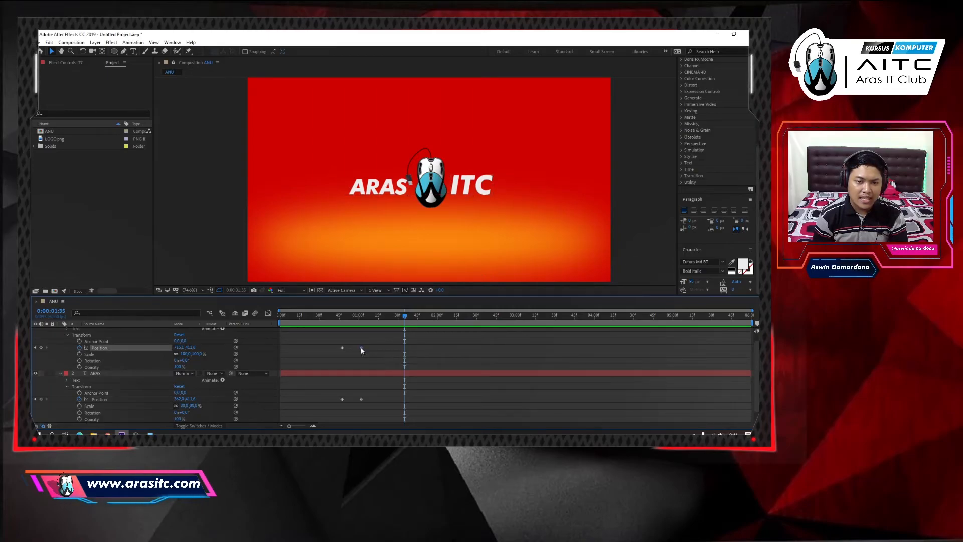
drag(361, 347, 356, 347)
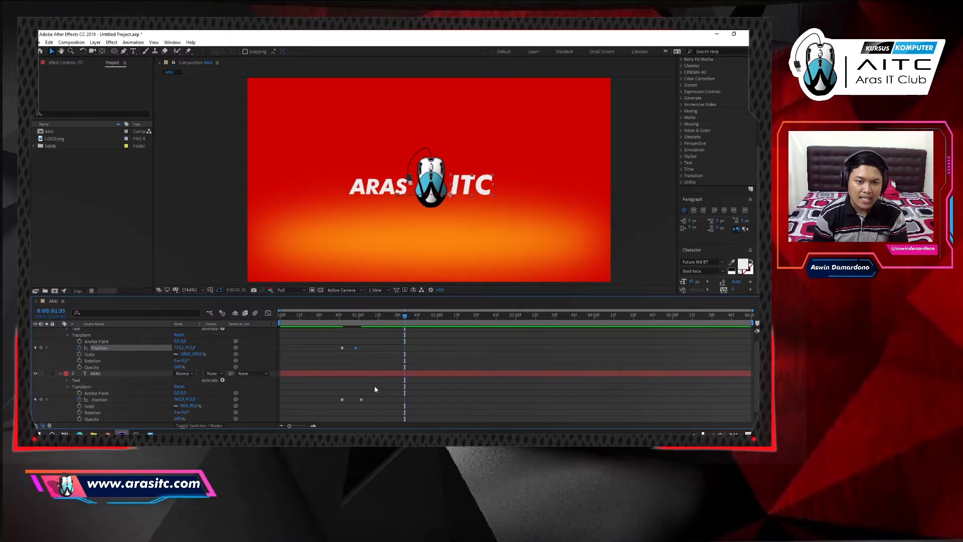
click(360, 399)
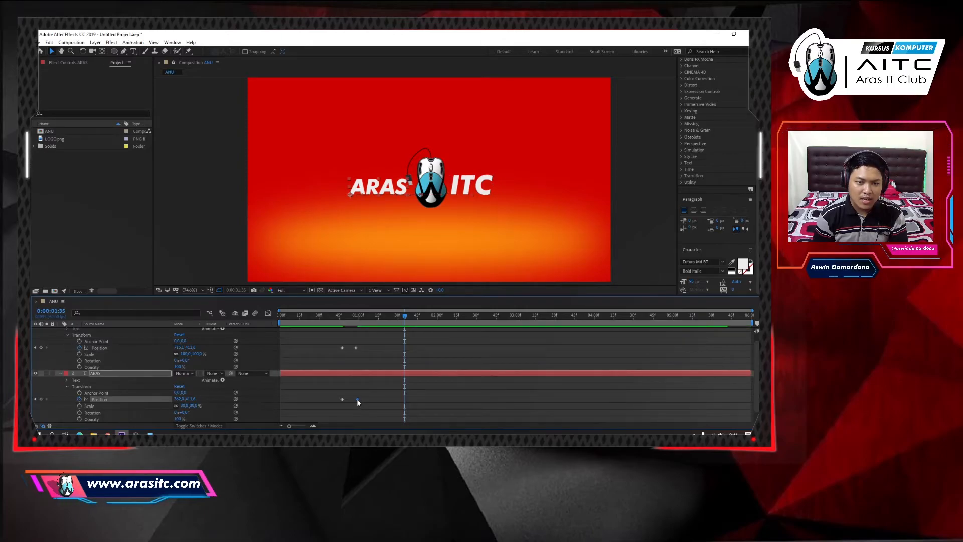
drag(359, 400, 357, 400)
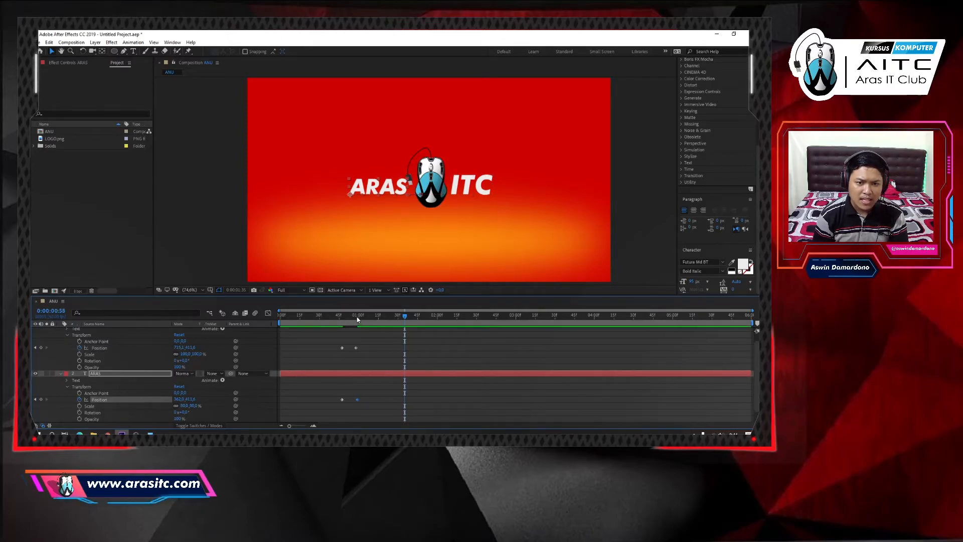
drag(356, 319, 356, 318)
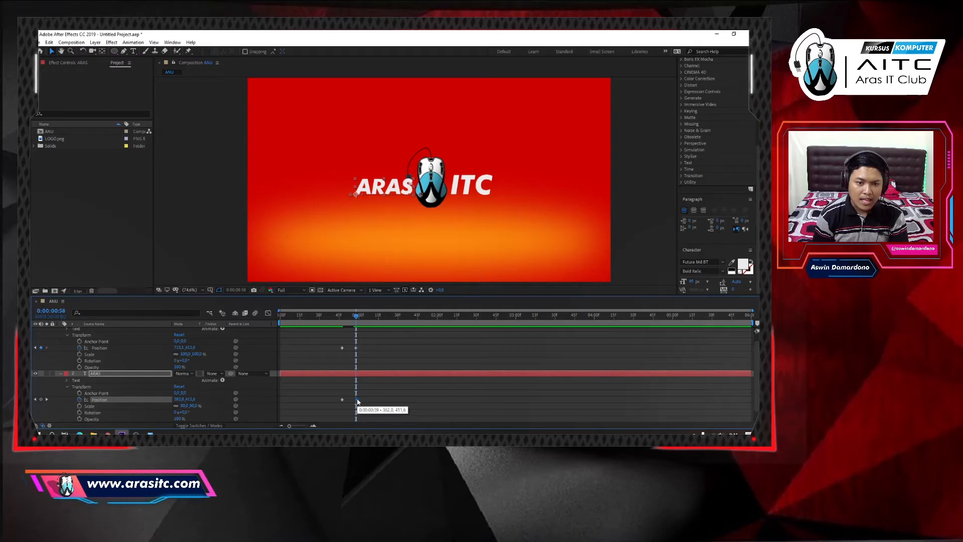
drag(357, 399, 356, 400)
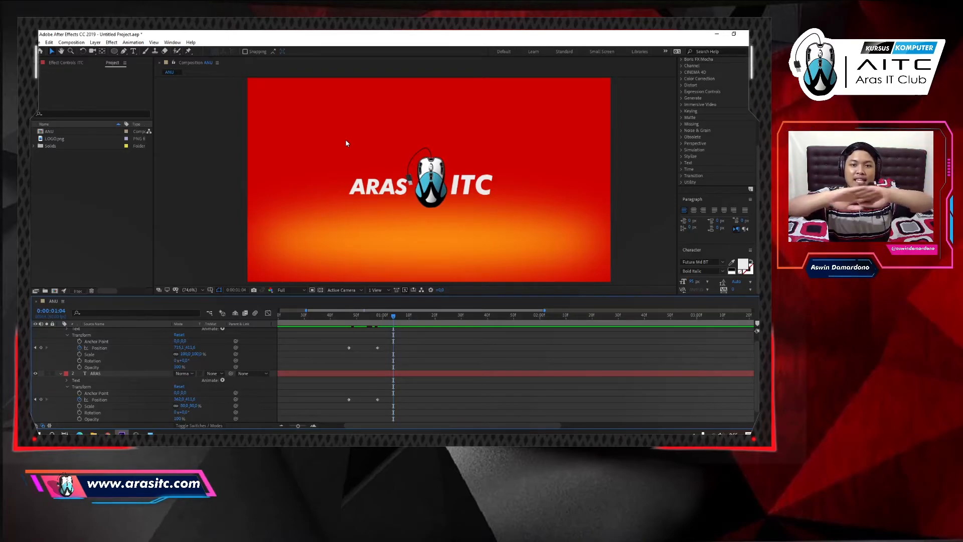
Apply Easy Ease to both Position keyframes of the ITC layer
mouse_move(344, 315)
mouse_down()
mouse_move(385, 315)
mouse_move(354, 317)
mouse_up()
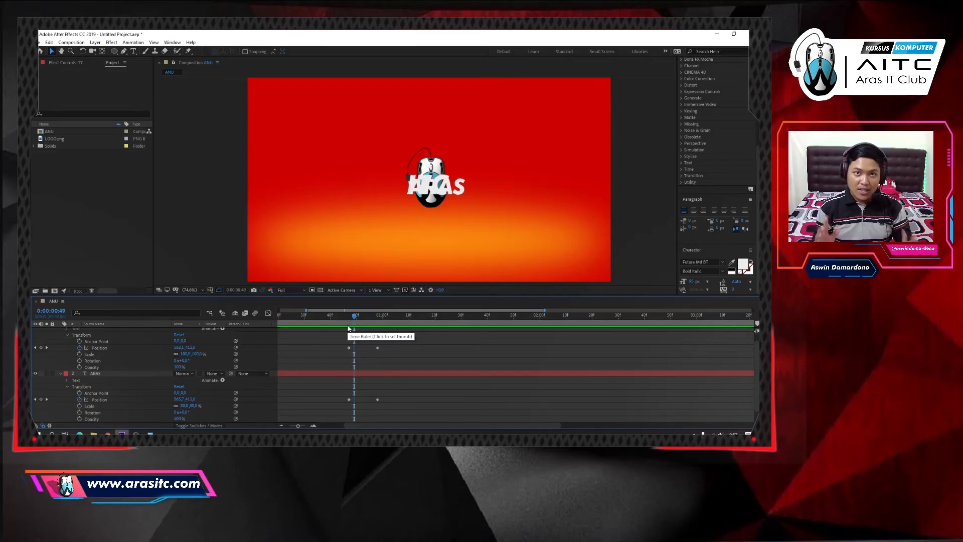
drag(346, 338, 380, 352)
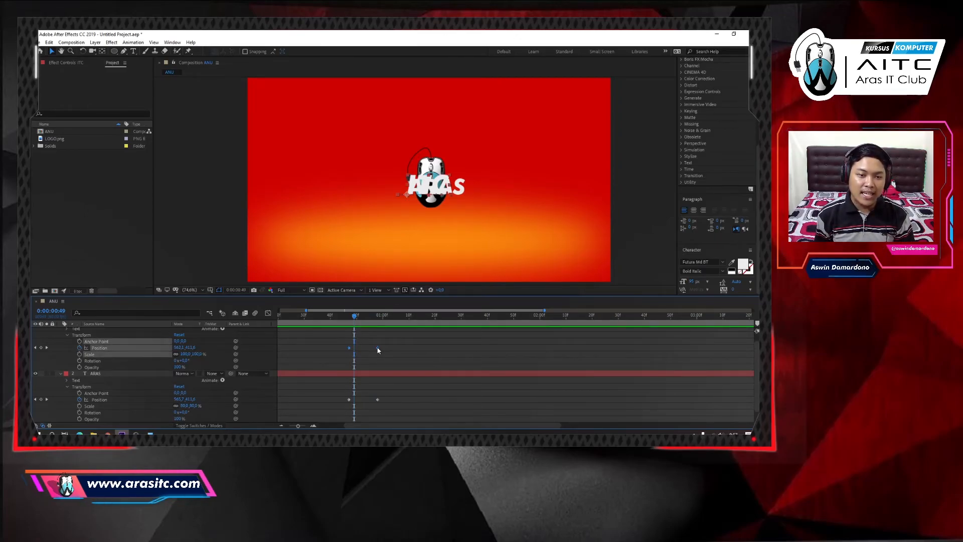
right_click(377, 351)
mouse_move(416, 342)
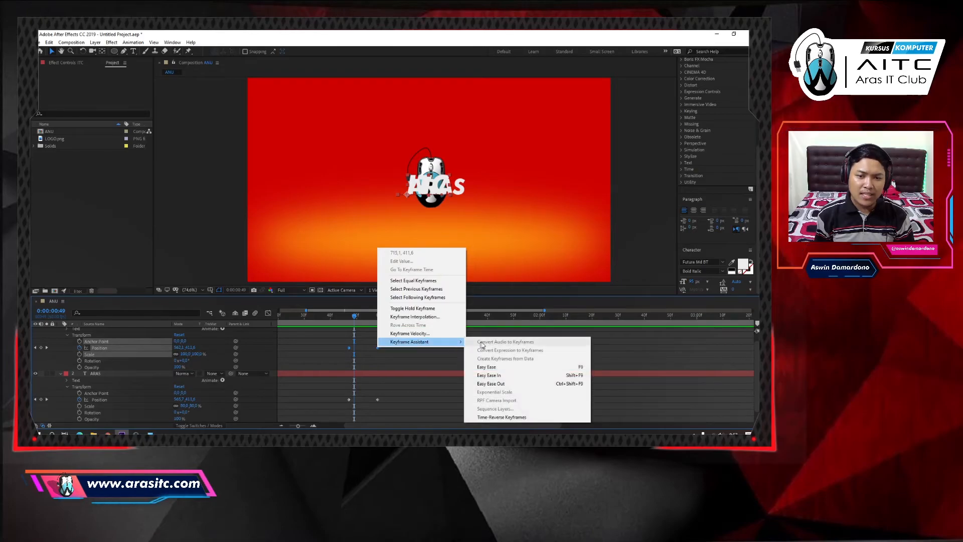
click(501, 368)
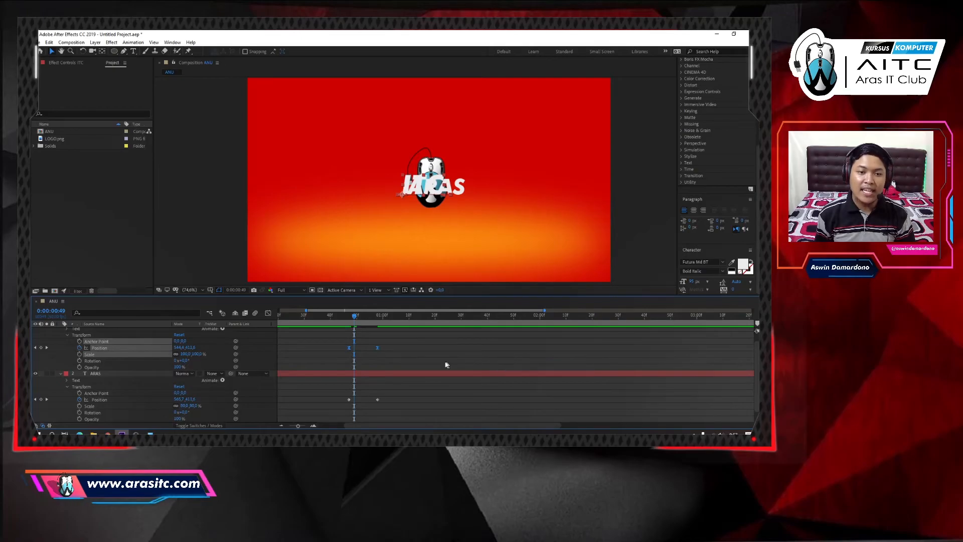
Delay the ITC layer's ending Position keyframe to about 0:00:01:05
click(394, 354)
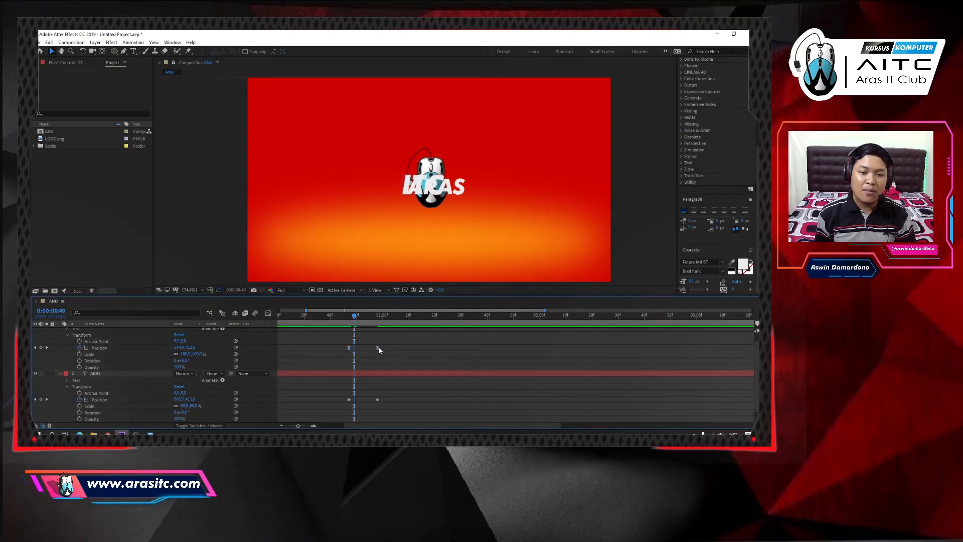
click(378, 347)
drag(387, 350, 397, 350)
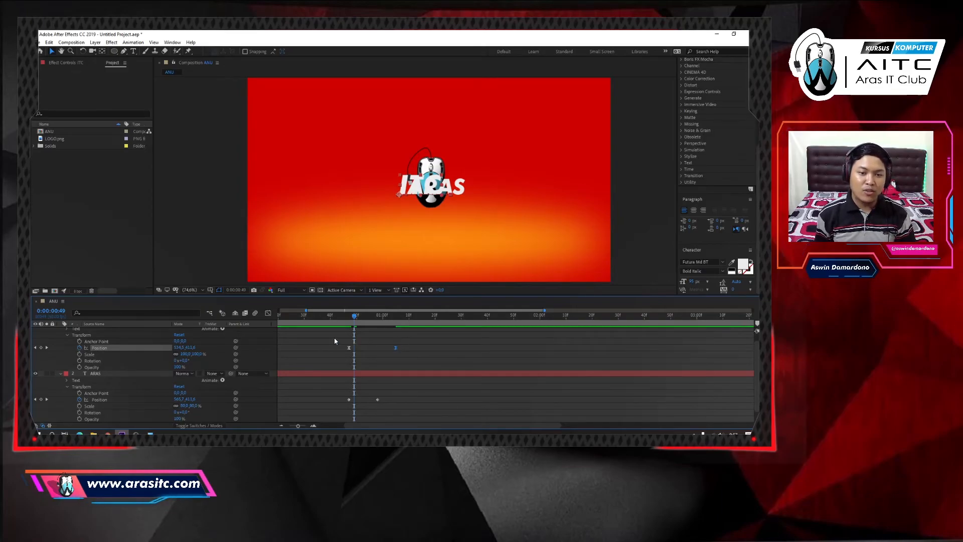
Reshape the ITC Position speed curve in the Graph Editor to peak near the start with a long slowdown, and scrub through the motion
drag(334, 339, 410, 353)
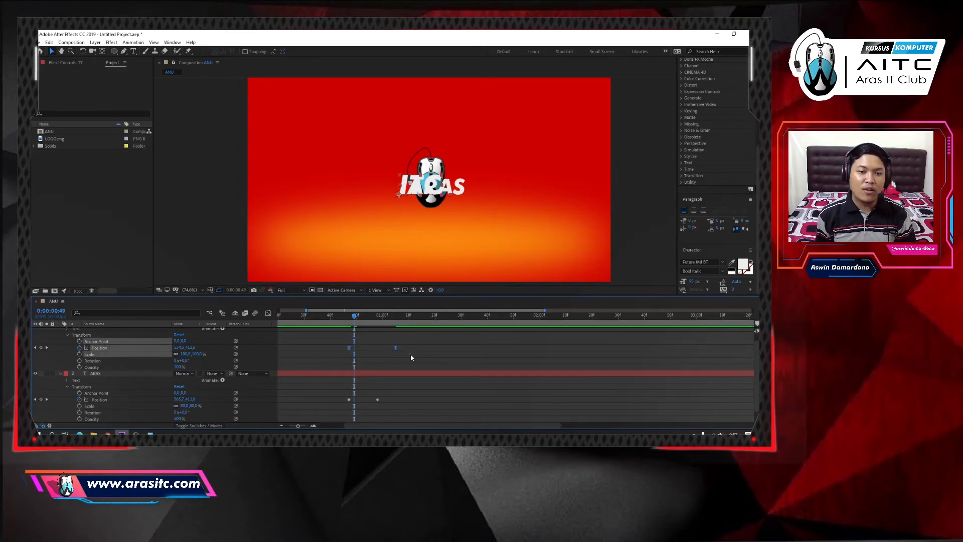
click(267, 313)
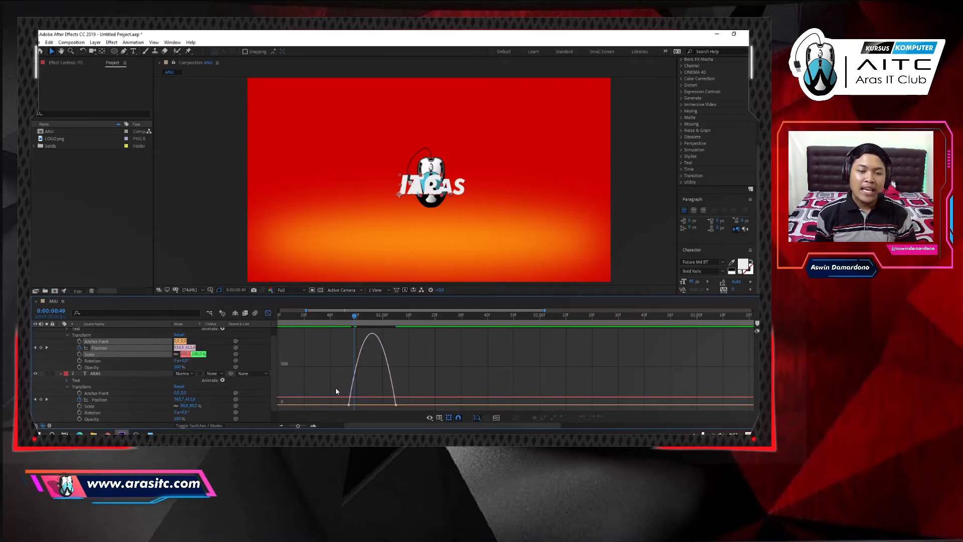
drag(334, 393, 418, 386)
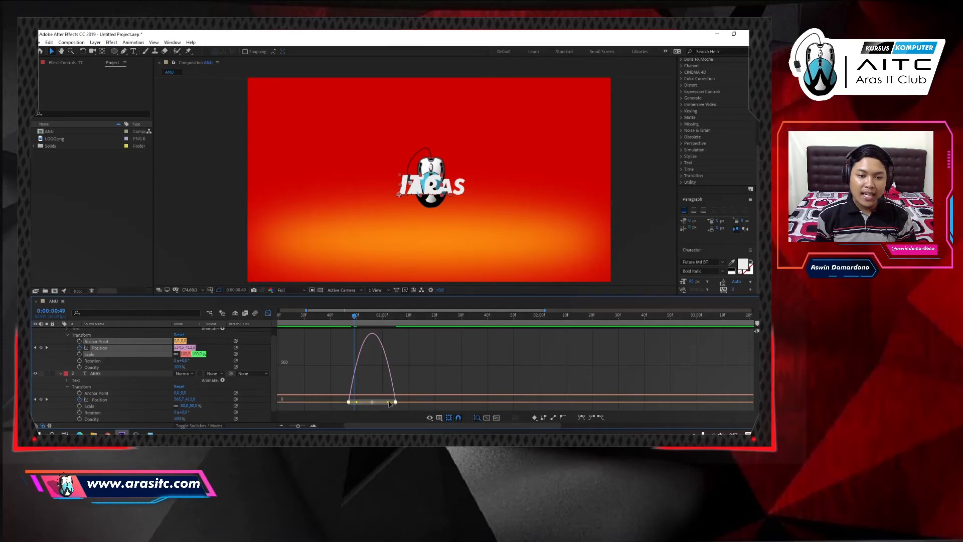
drag(388, 403, 350, 403)
click(413, 377)
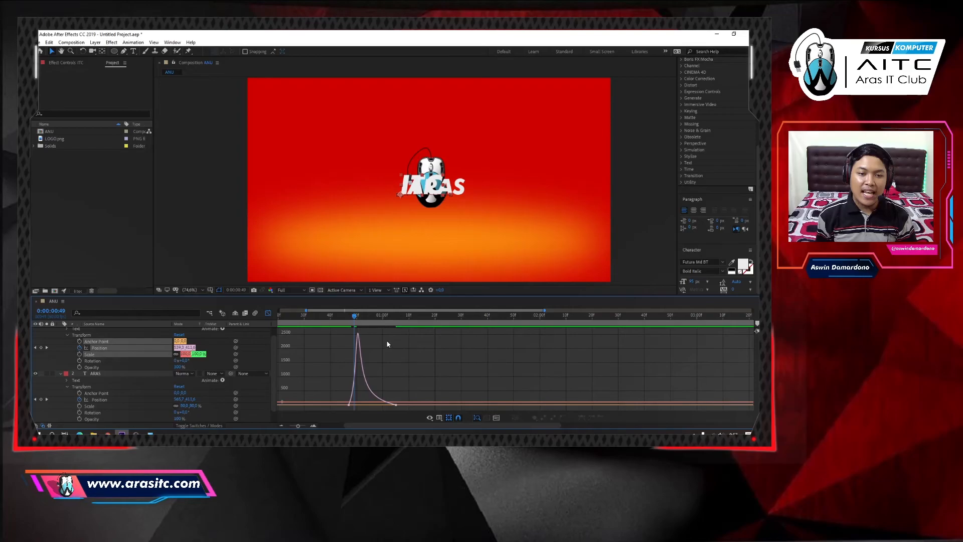
click(342, 315)
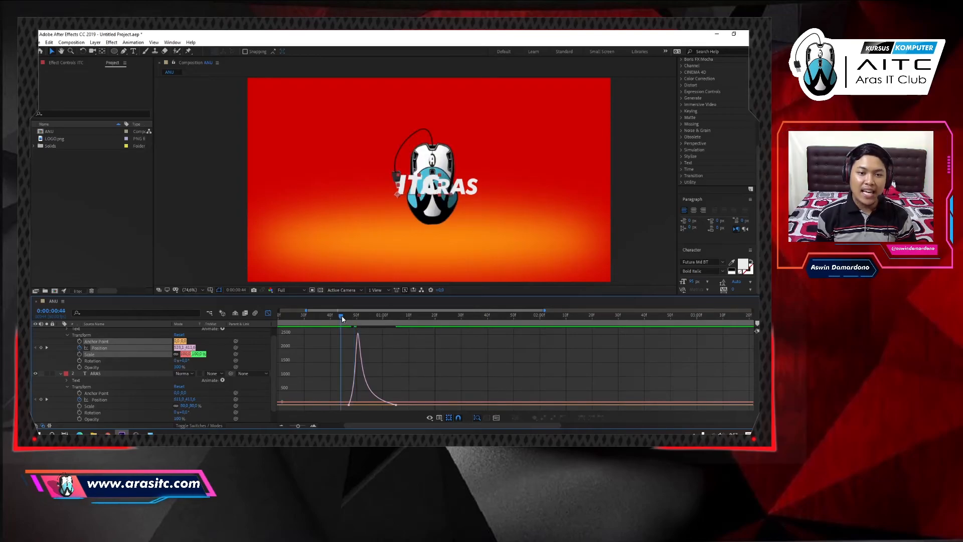
drag(341, 315, 461, 315)
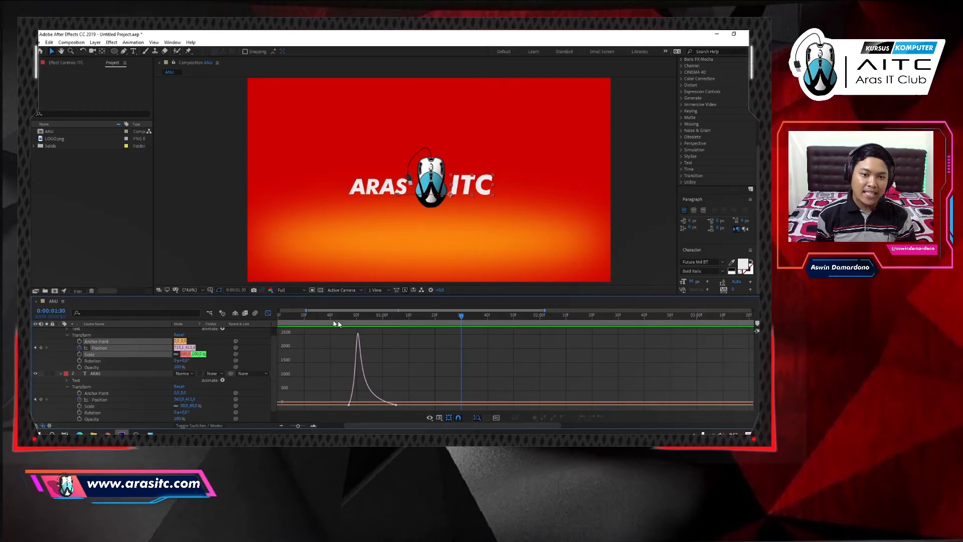
mouse_move(394, 405)
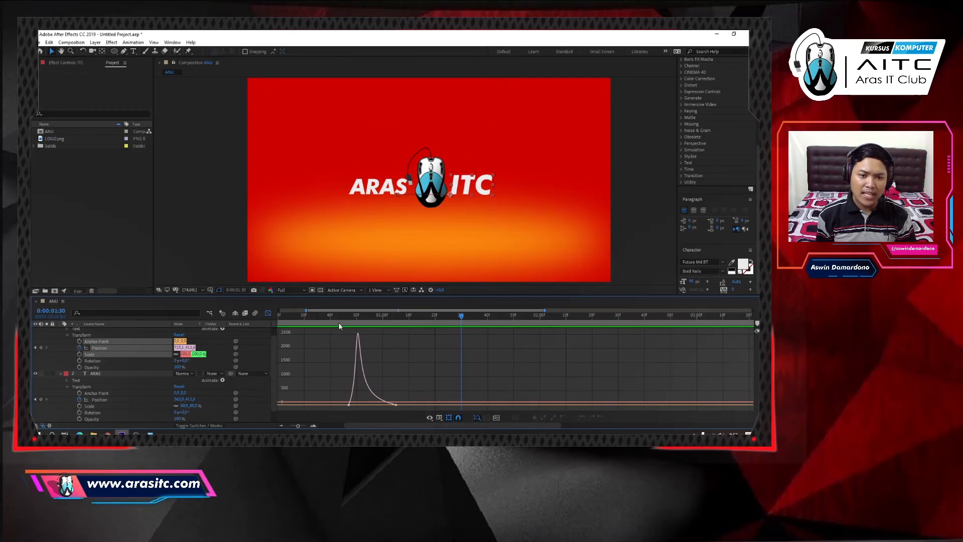